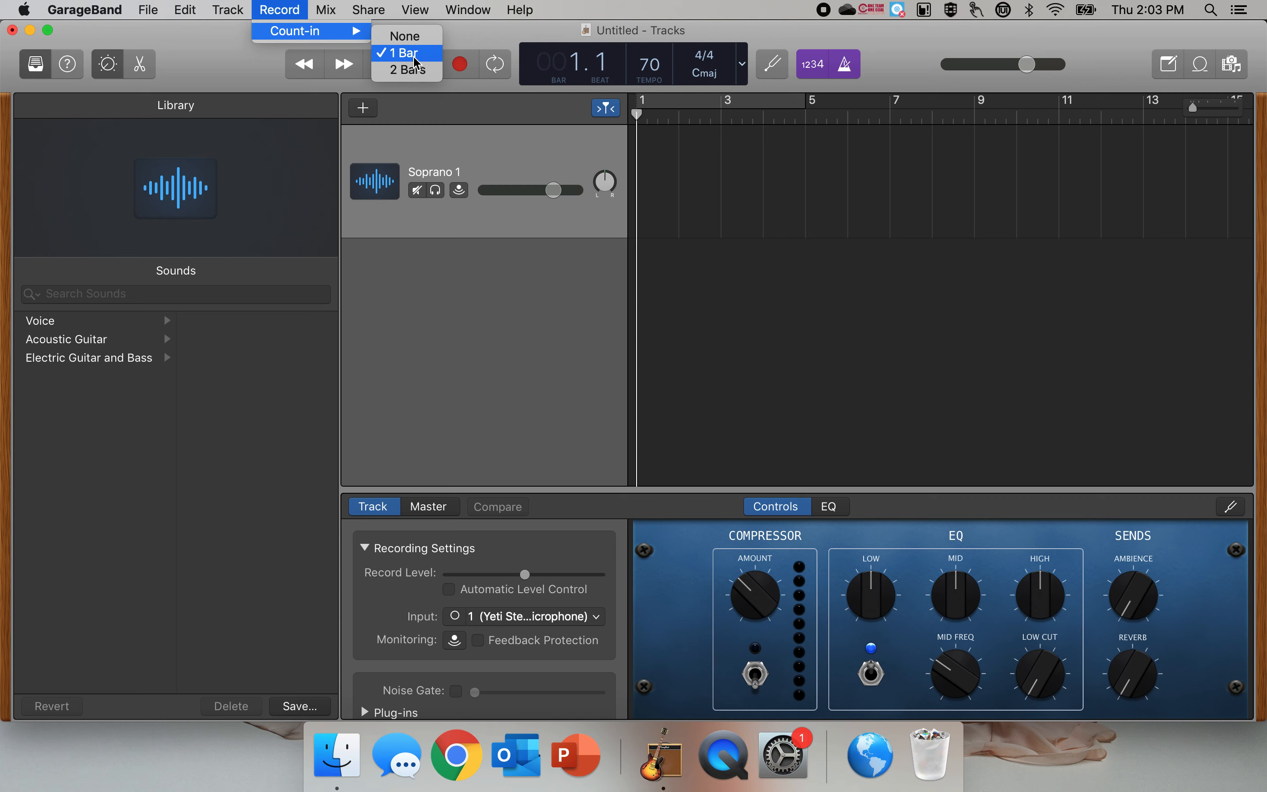
Set the count-in to 1 bar and record about four bars onto the Soprano 1 track.
left_click(413, 56)
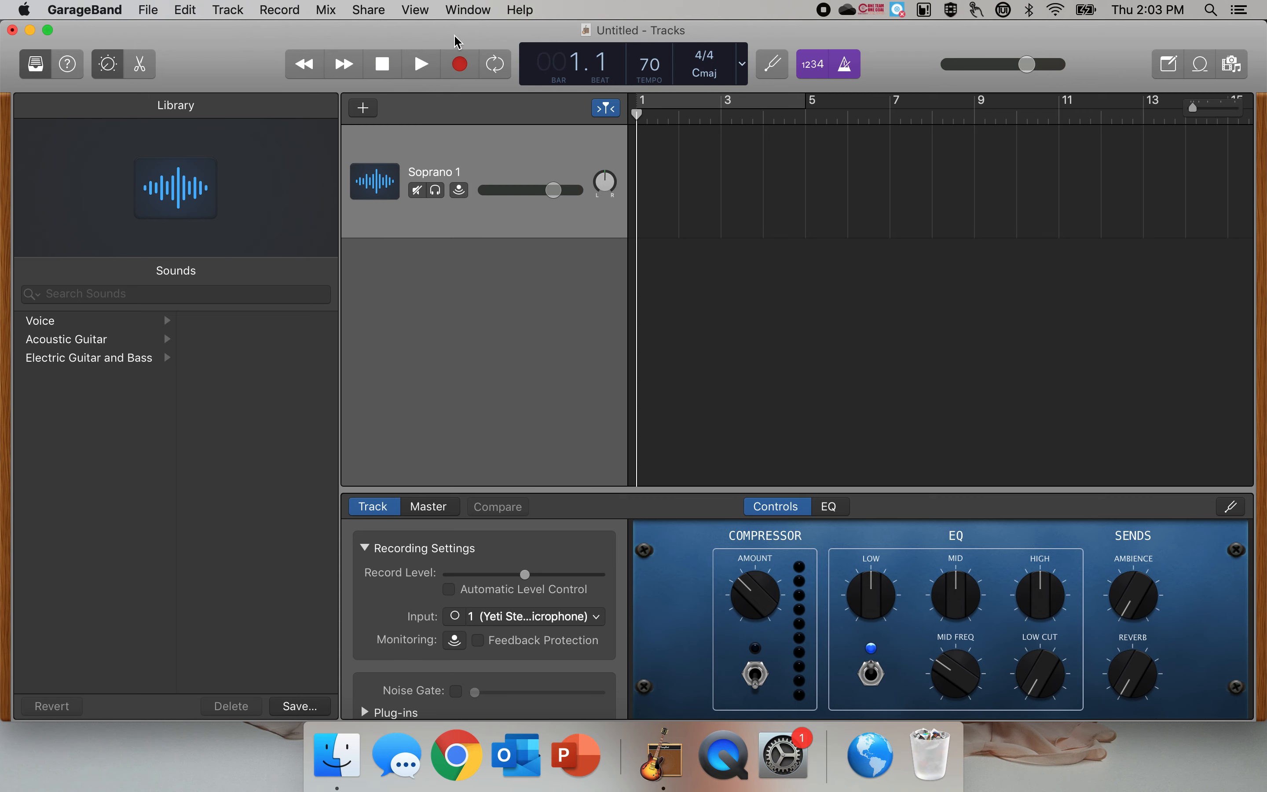
left_click(461, 66)
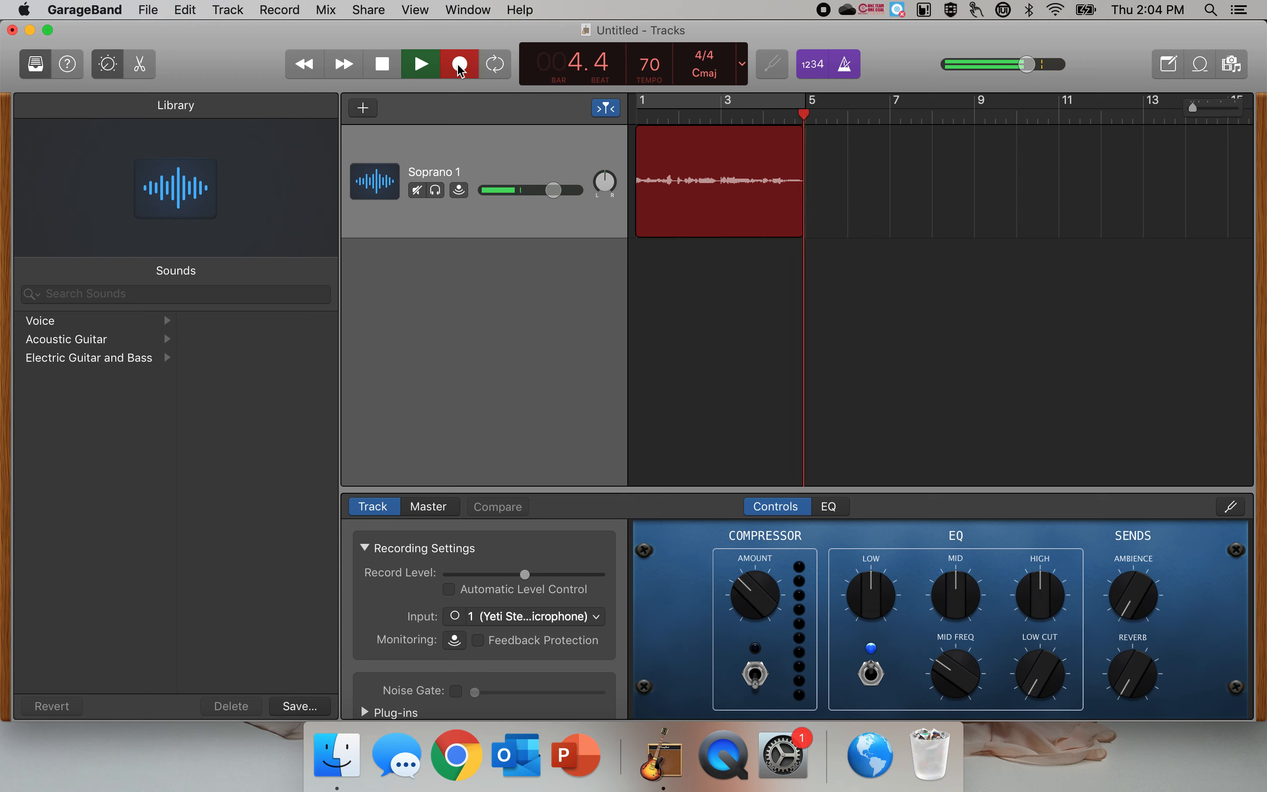
left_click(387, 65)
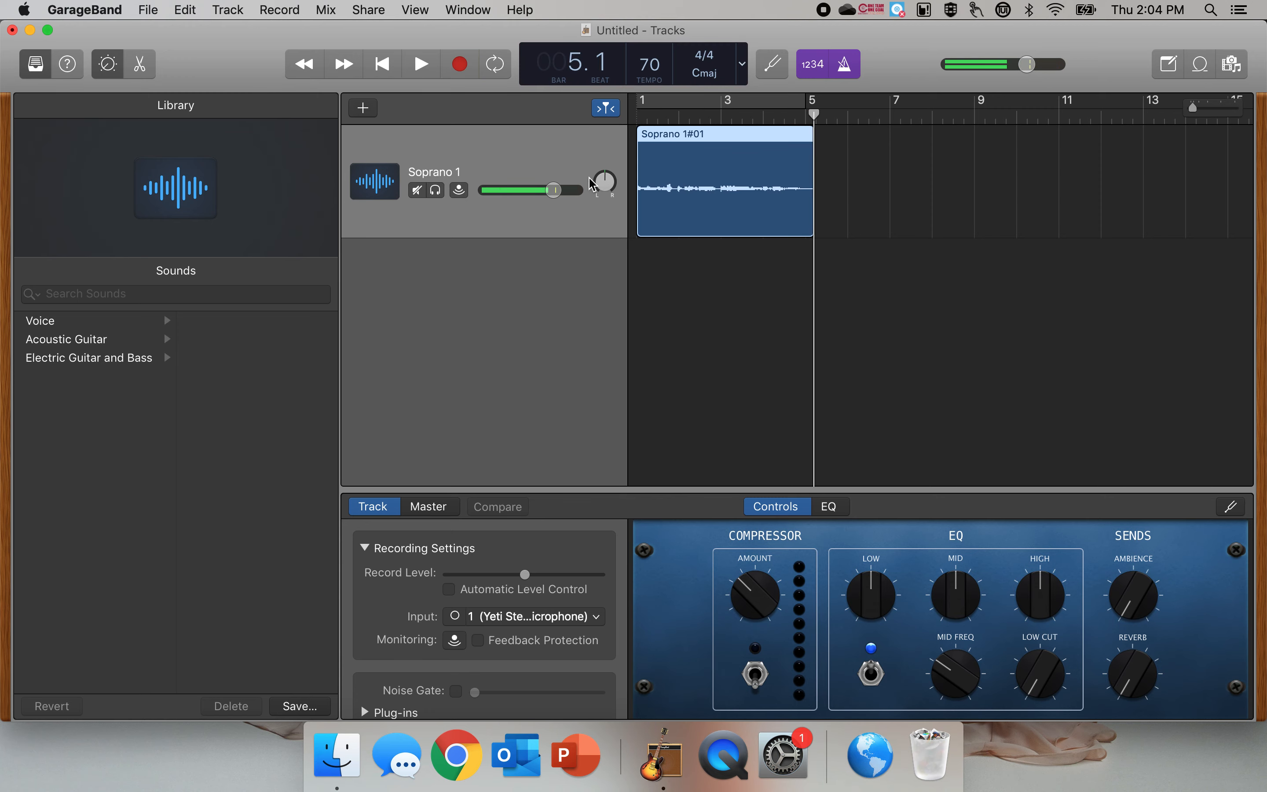
Check the output device choices in the Audio/MIDI preferences and keep Yeti Stereo Microphone.
left_click(87, 11)
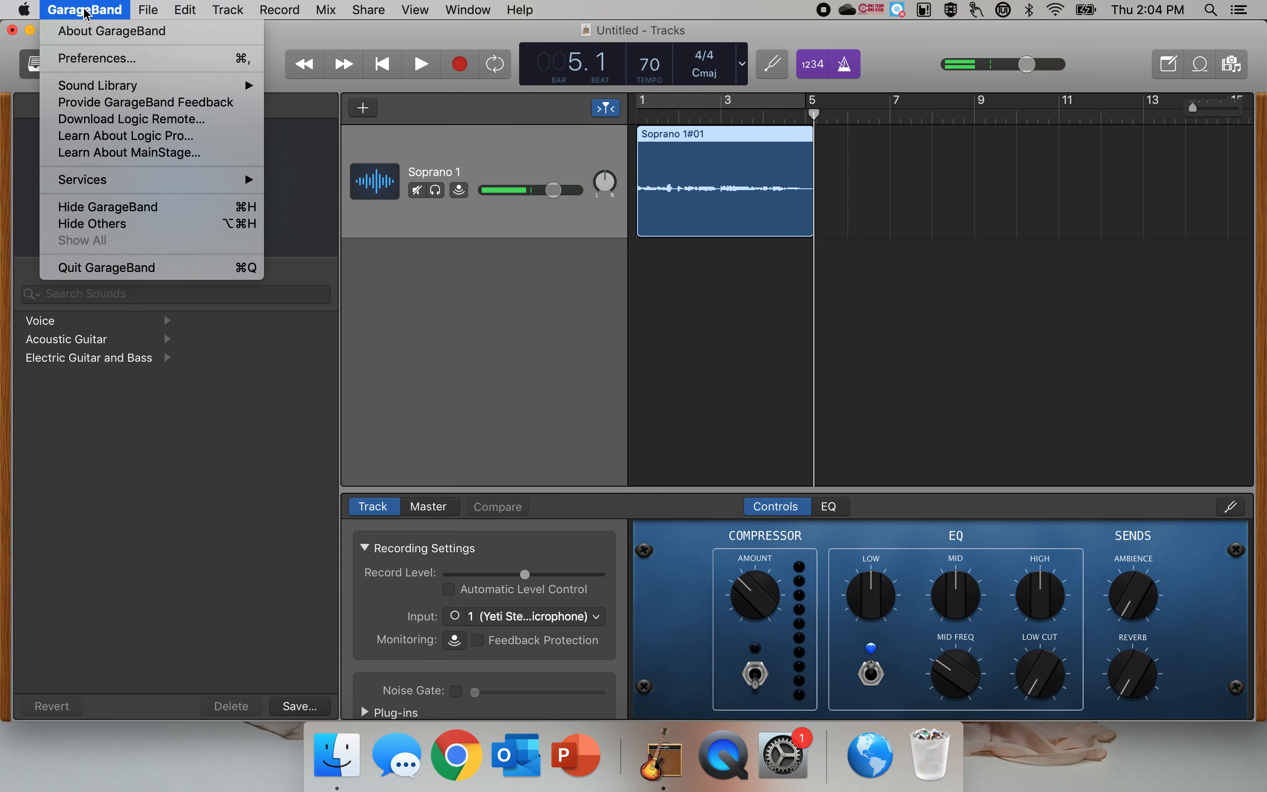
left_click(94, 57)
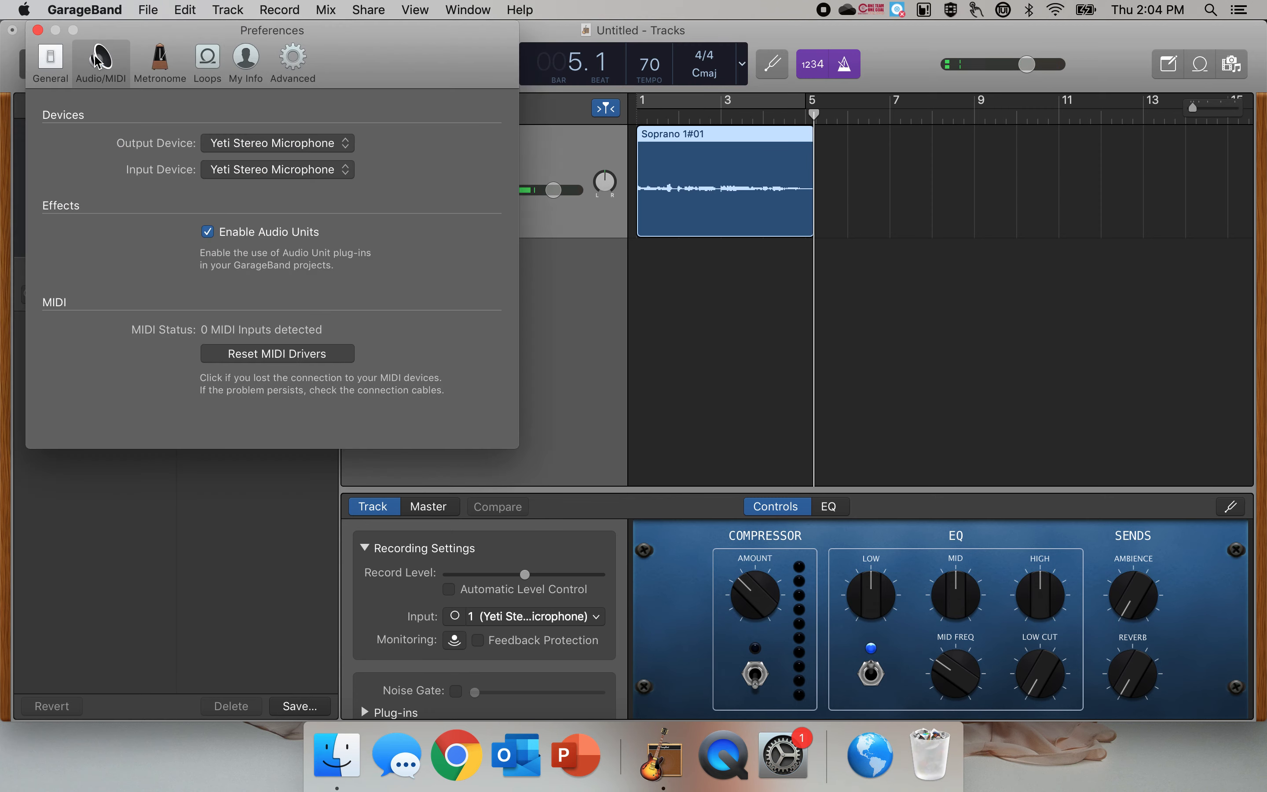
left_click(243, 151)
left_click(248, 159)
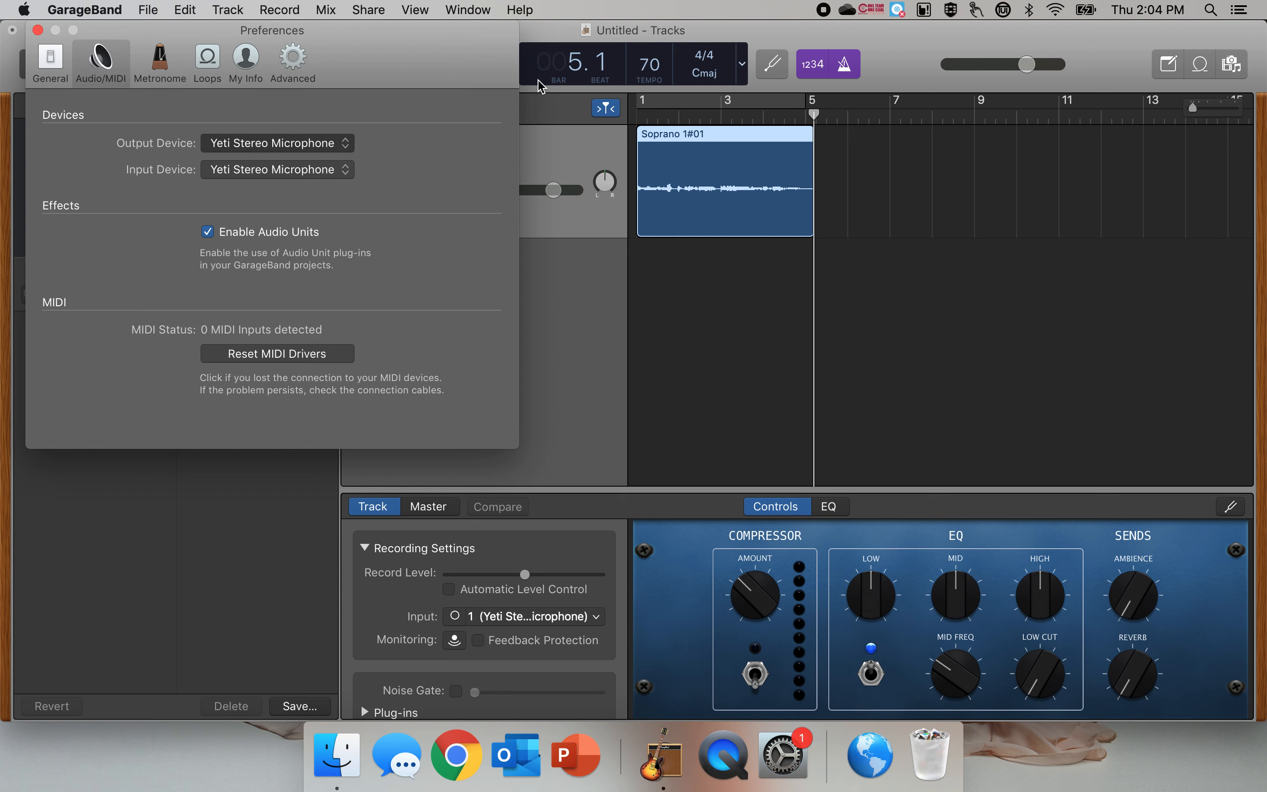
left_click(38, 30)
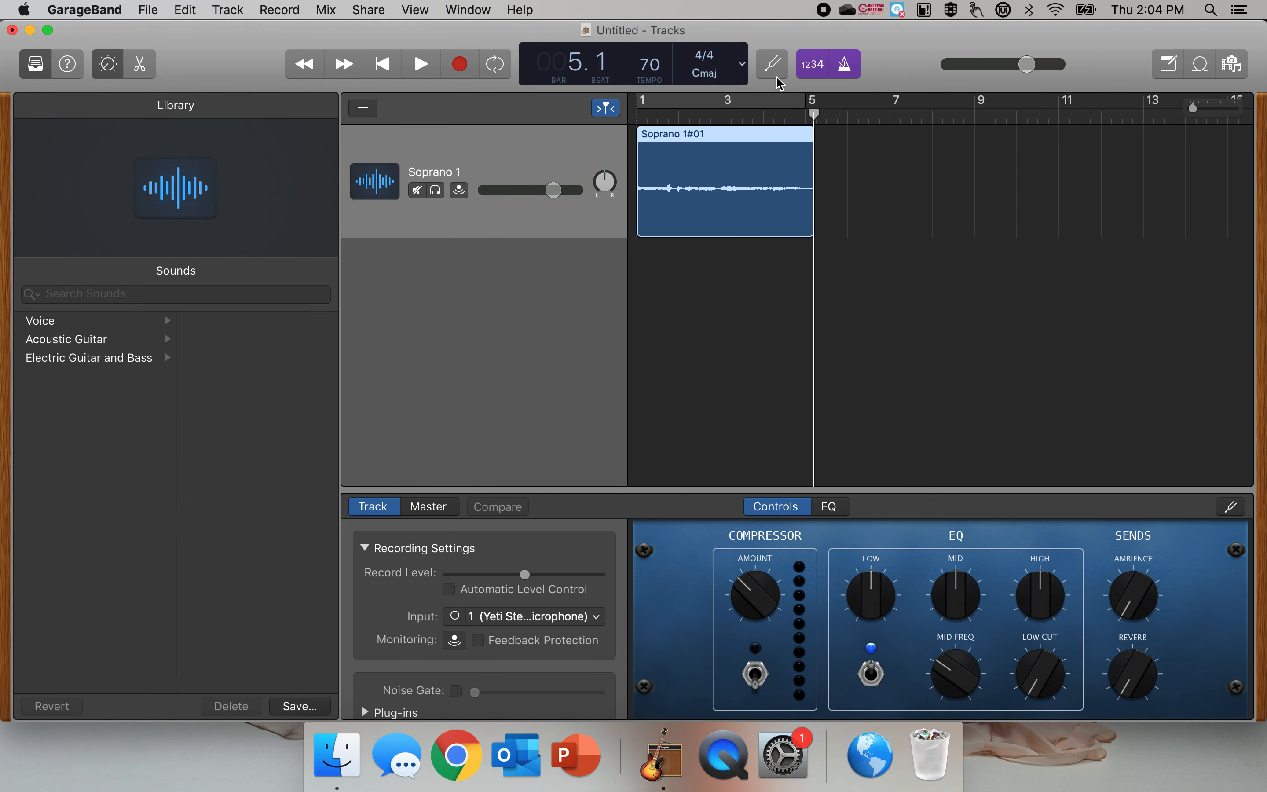
Play the Soprano 1 recording from the start, stop it, and return the playhead to the beginning.
left_click(383, 70)
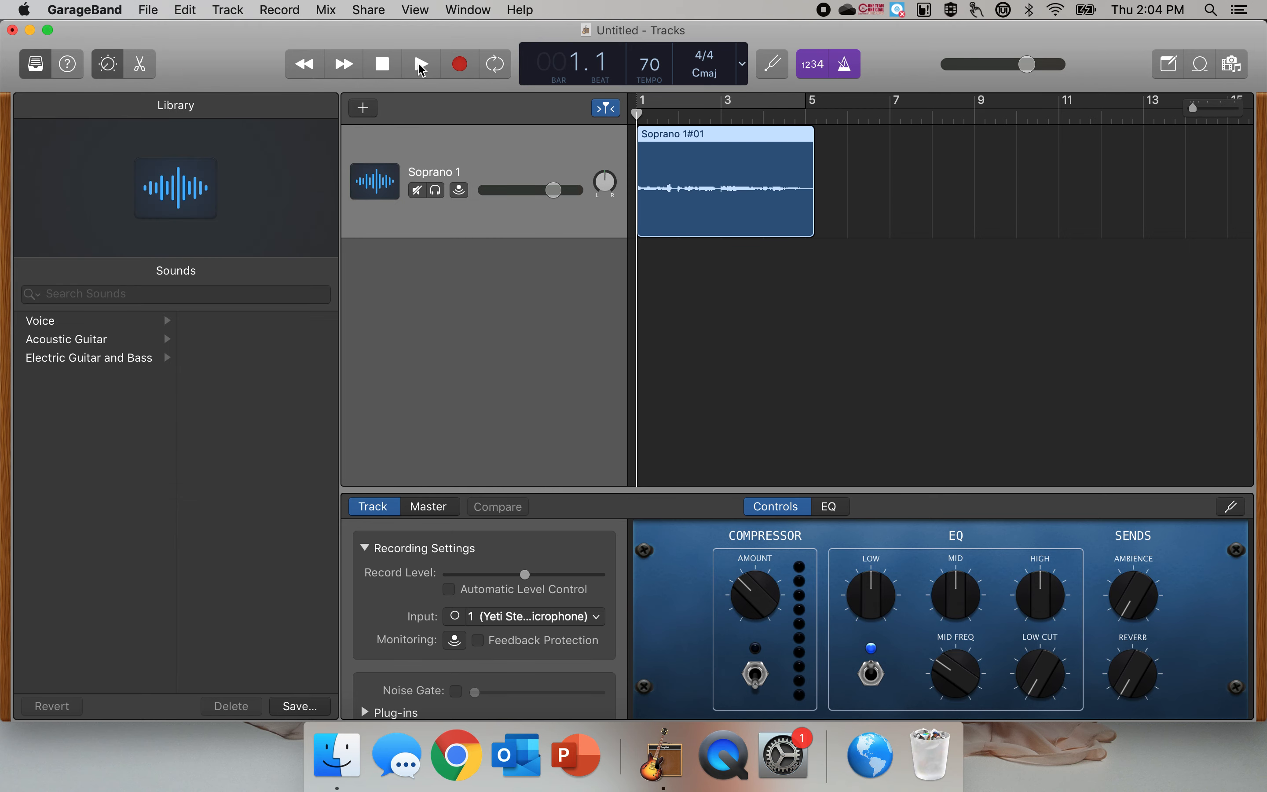
left_click(422, 65)
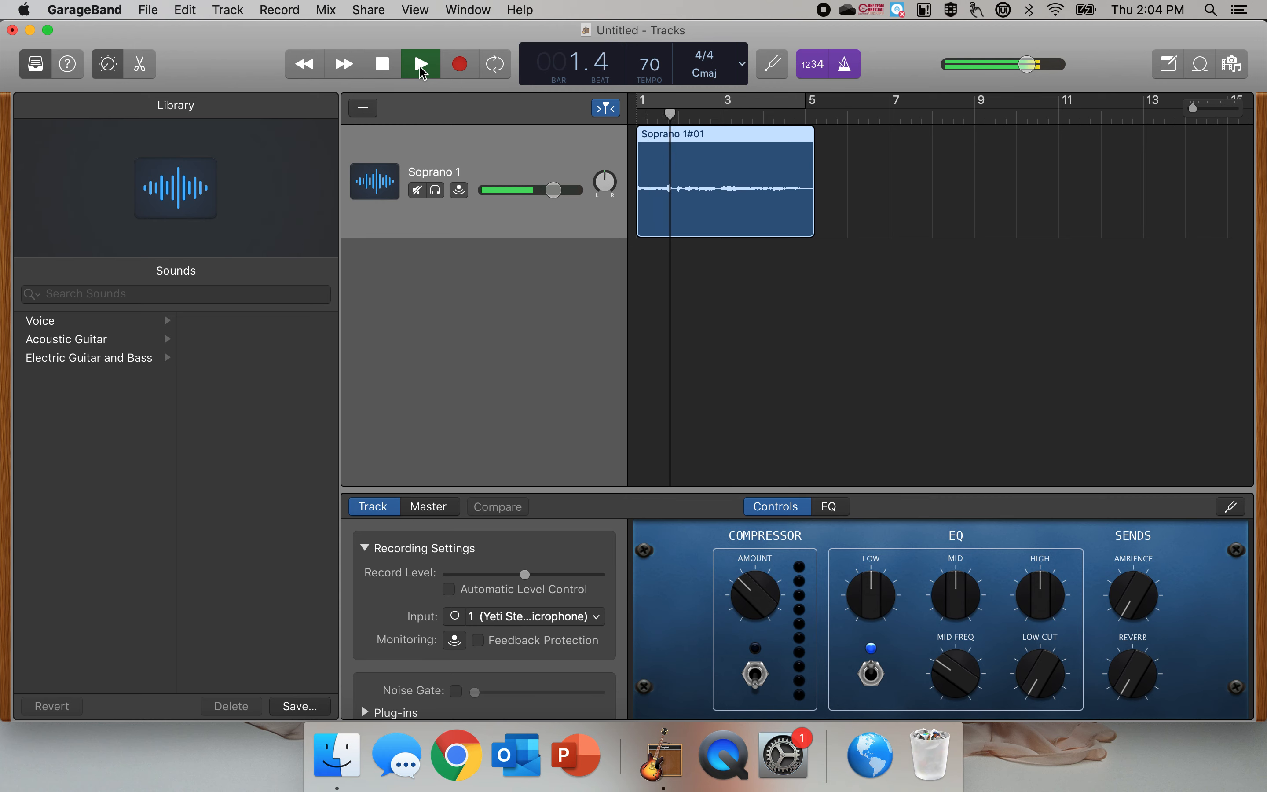
left_click(386, 67)
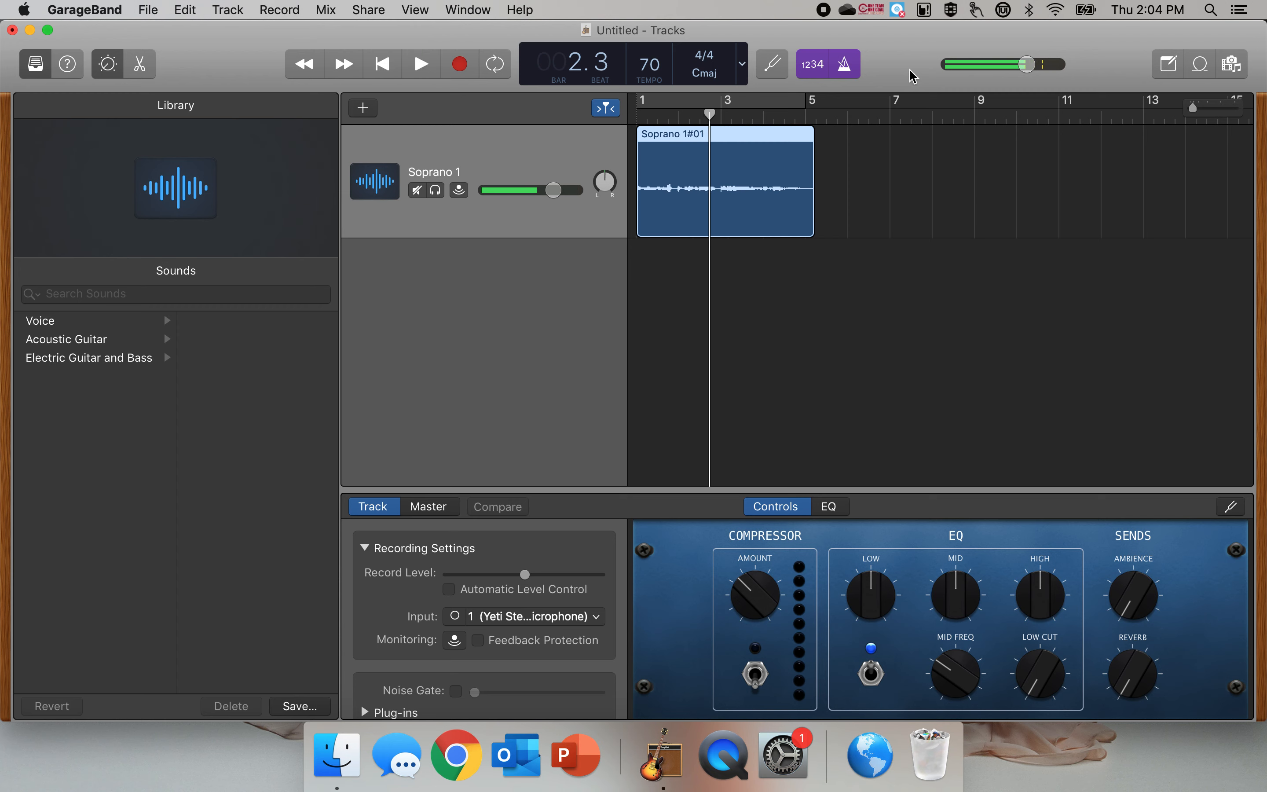
left_click_drag(710, 114, 636, 116)
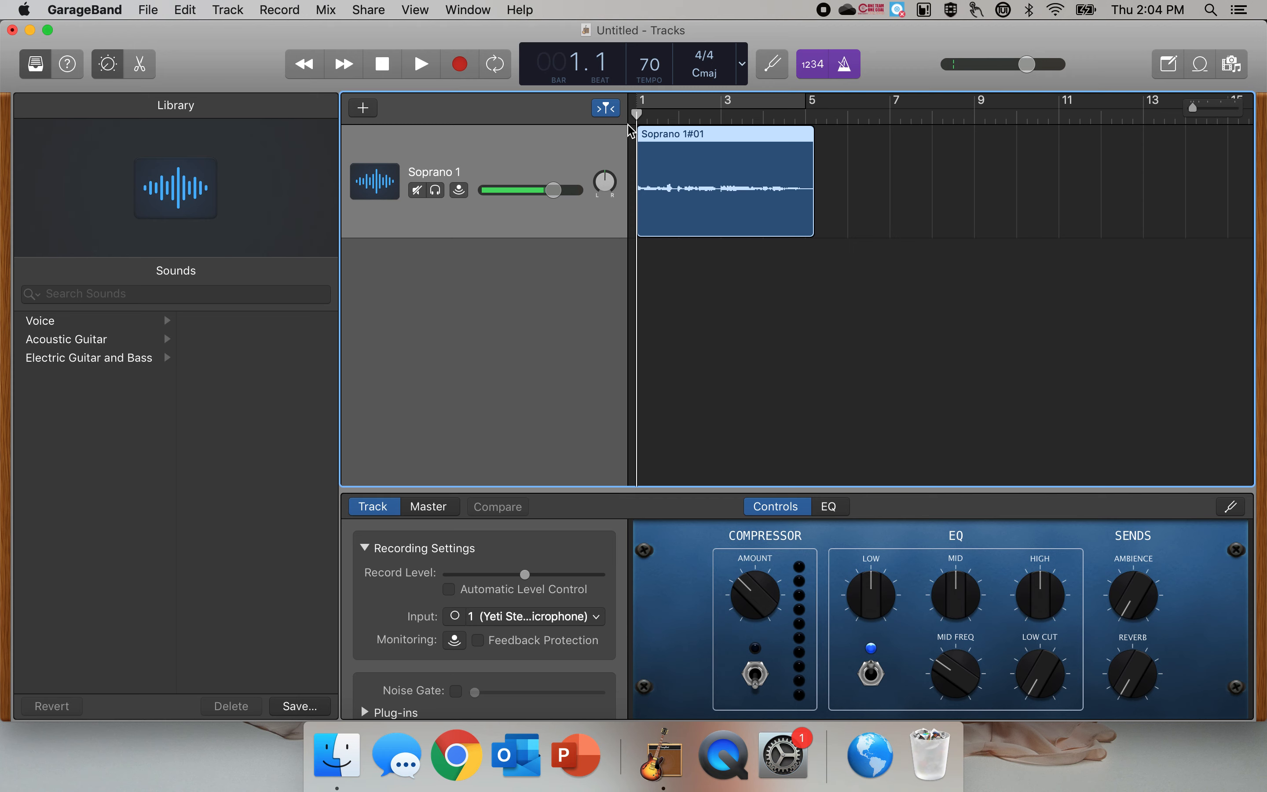
Turn off the metronome, play back part of the Soprano 1 recording, and return the playhead to the beginning.
left_click(846, 66)
left_click(428, 65)
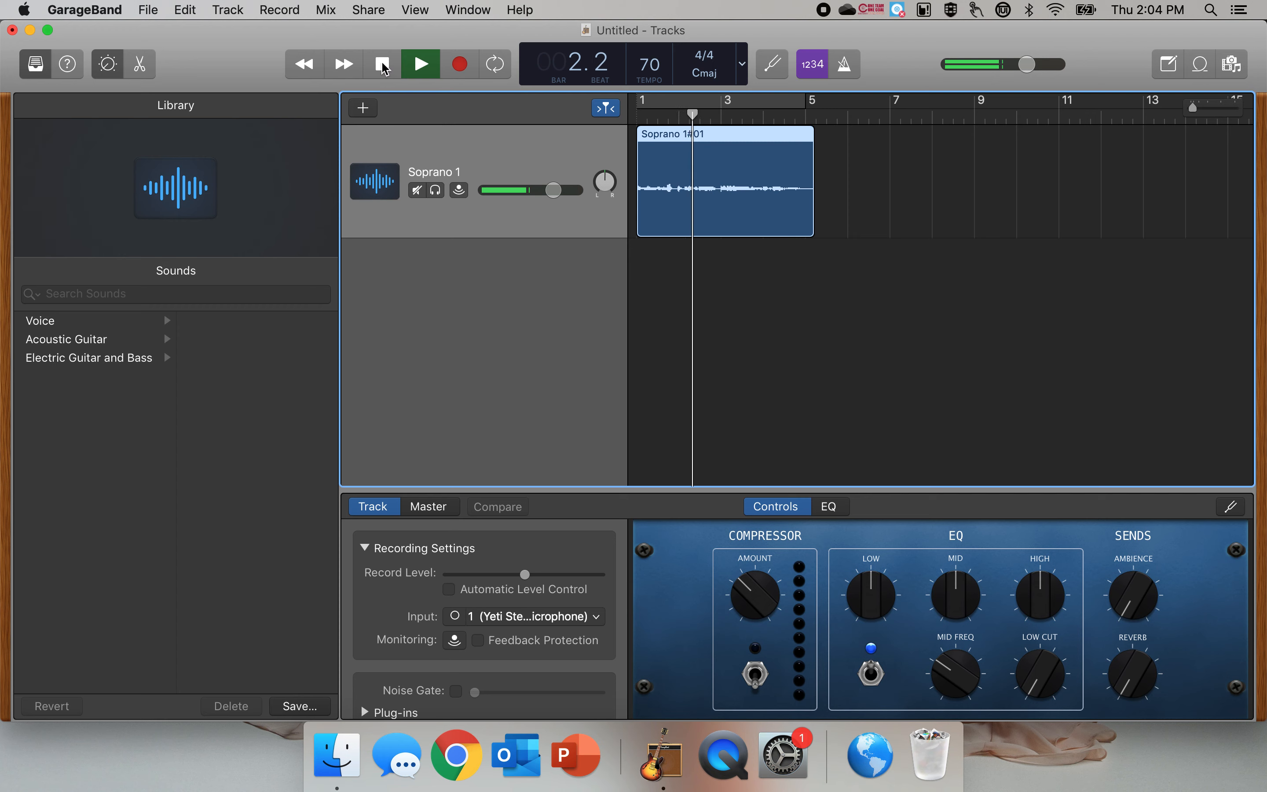
left_click(385, 66)
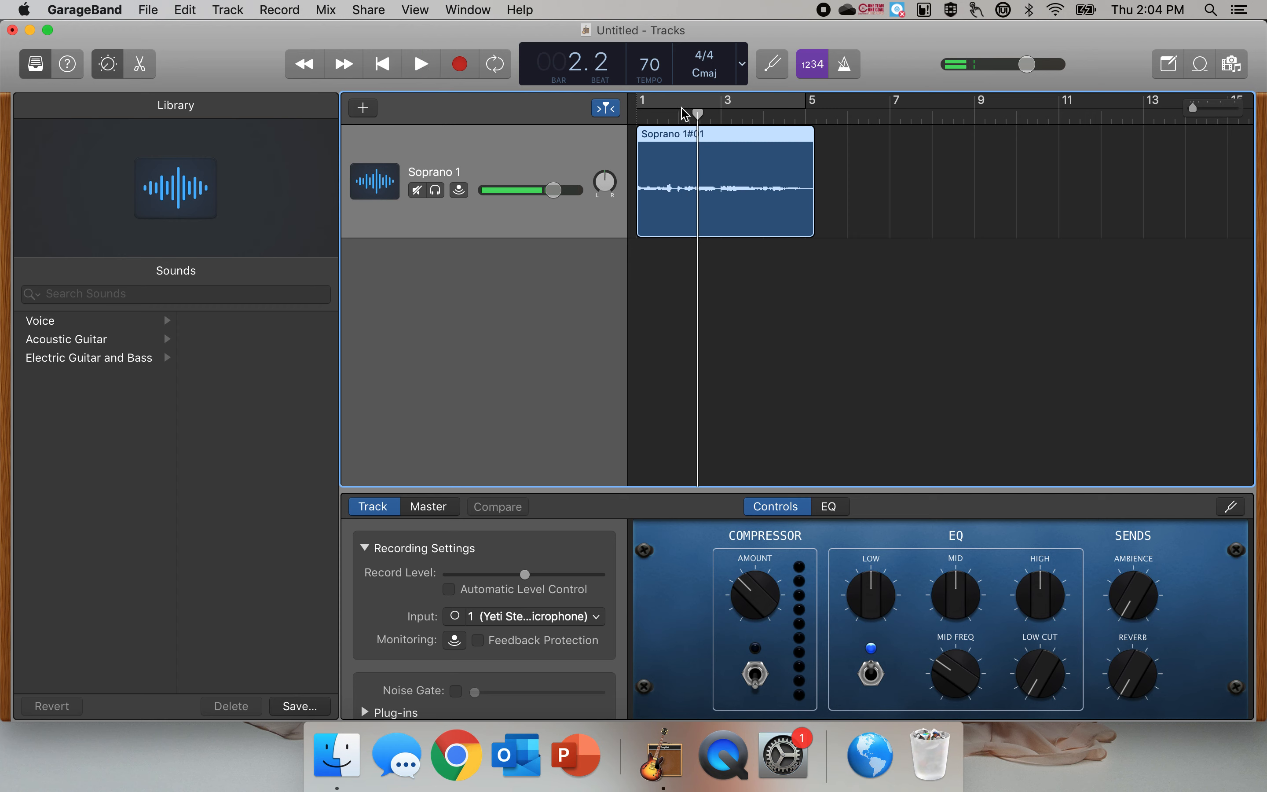
left_click_drag(699, 112, 618, 119)
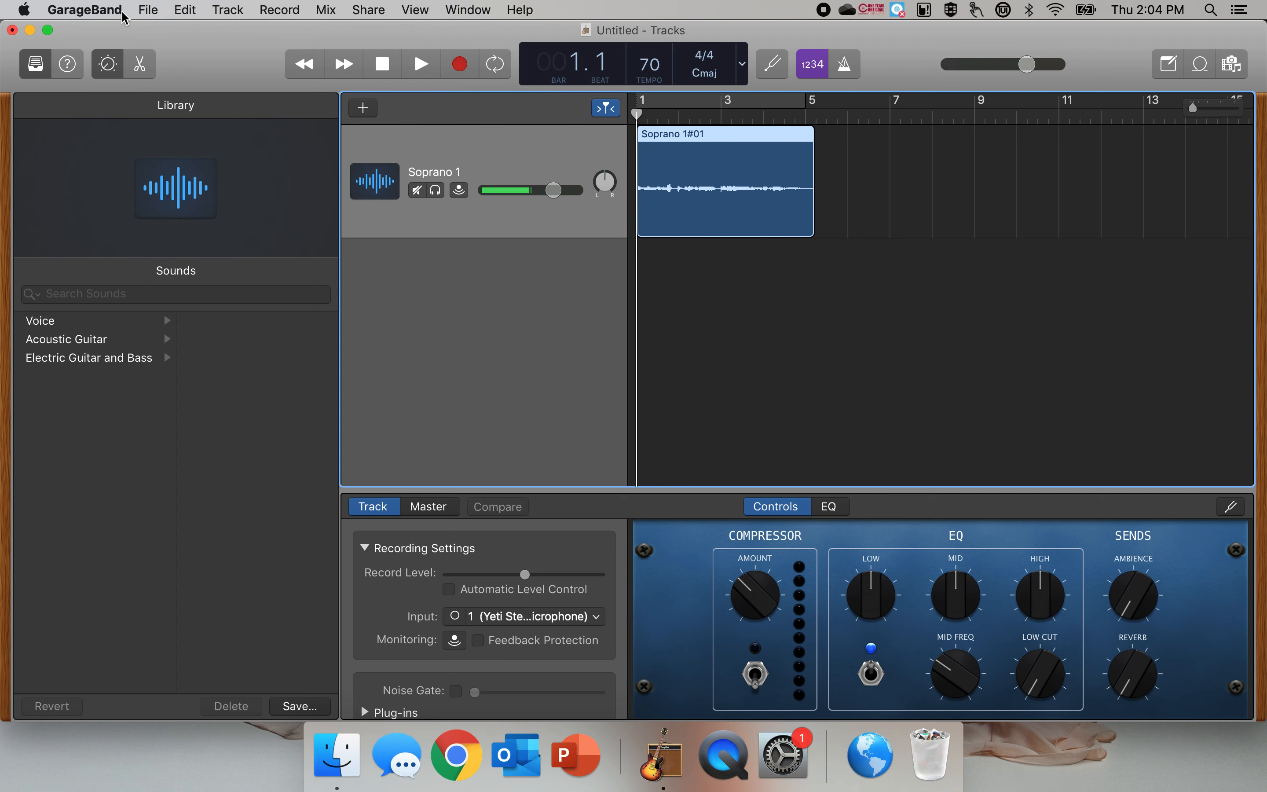
Review the audio input and output devices in the preferences once more and close them.
left_click(88, 8)
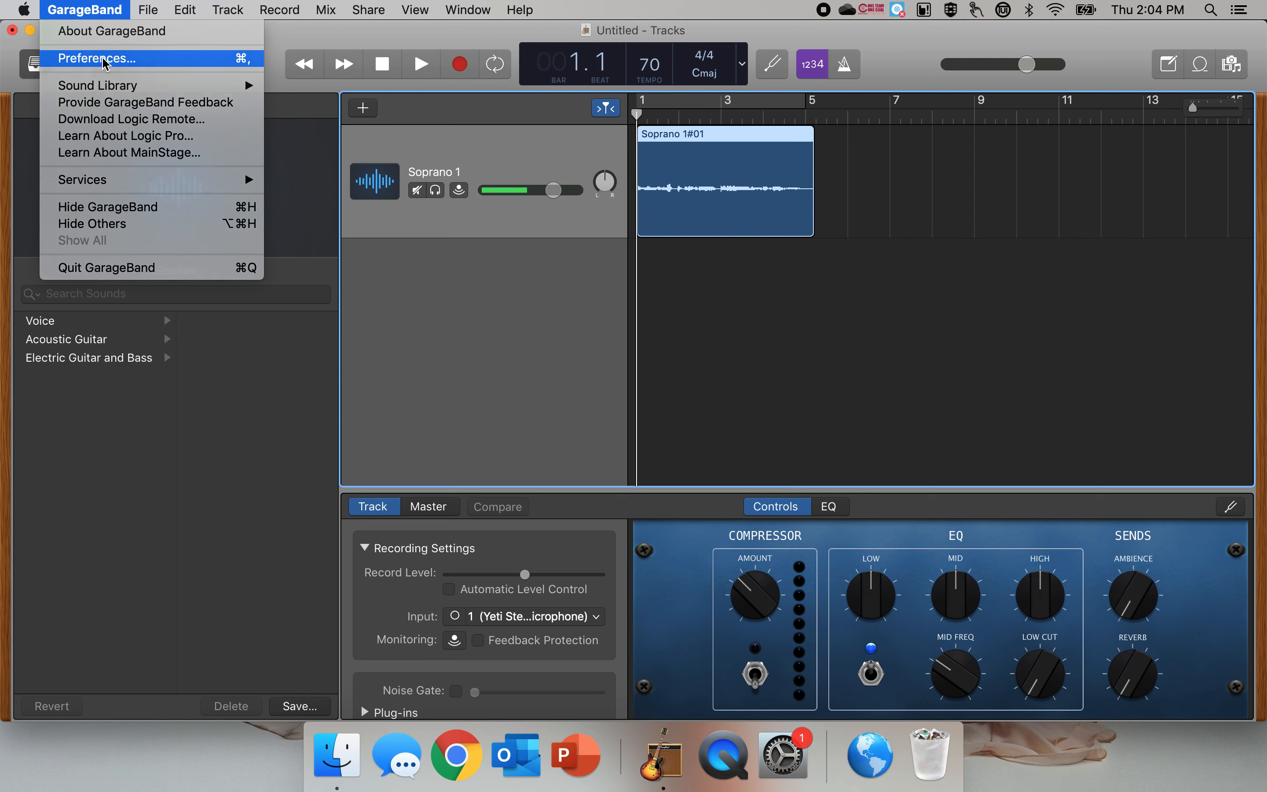
left_click(102, 57)
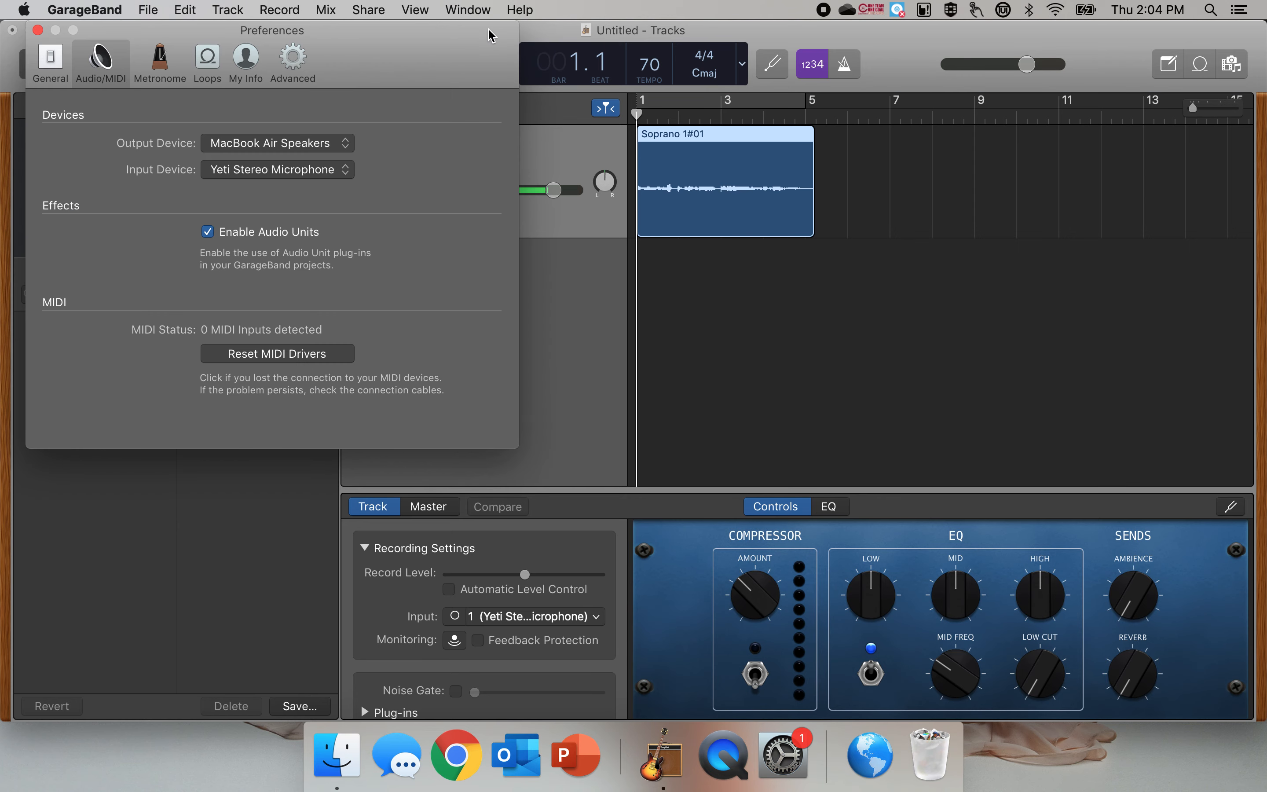
left_click(38, 30)
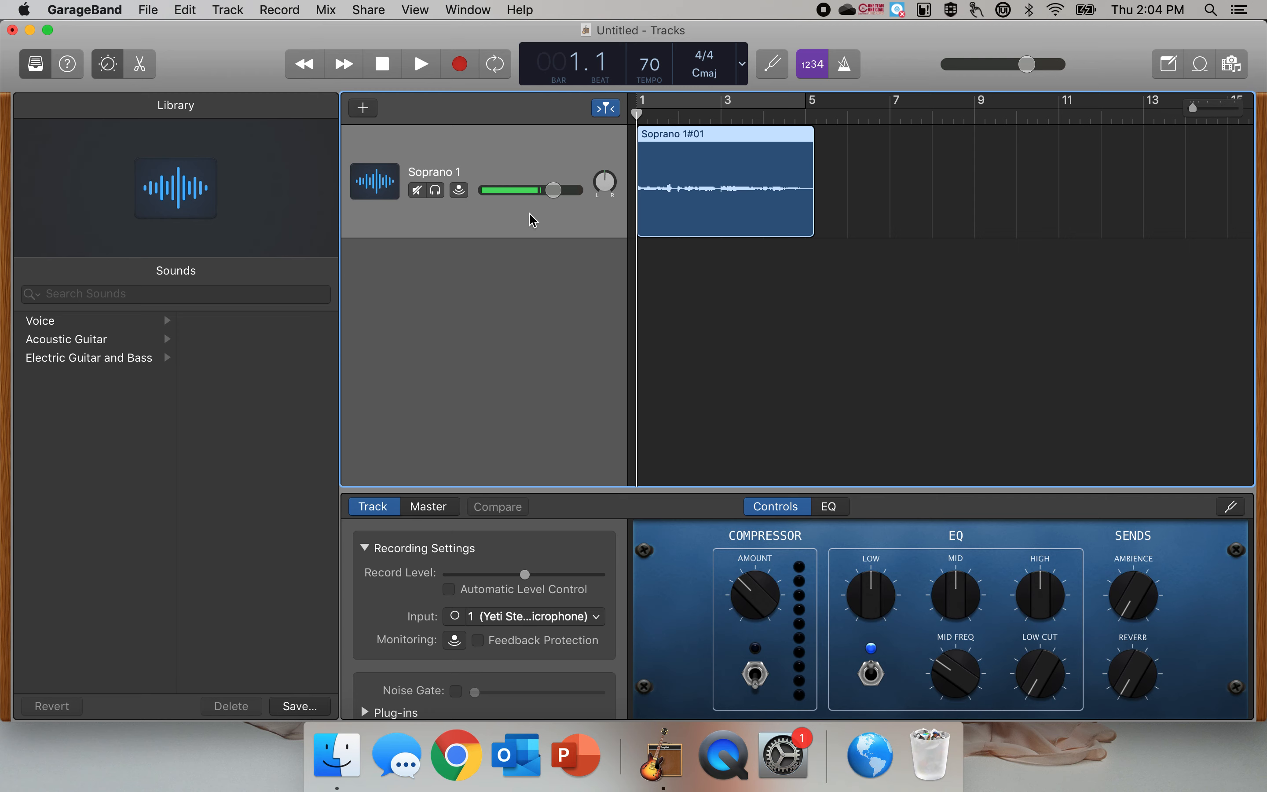
Add a new audio track and rename it Soprano 2.
left_click(228, 10)
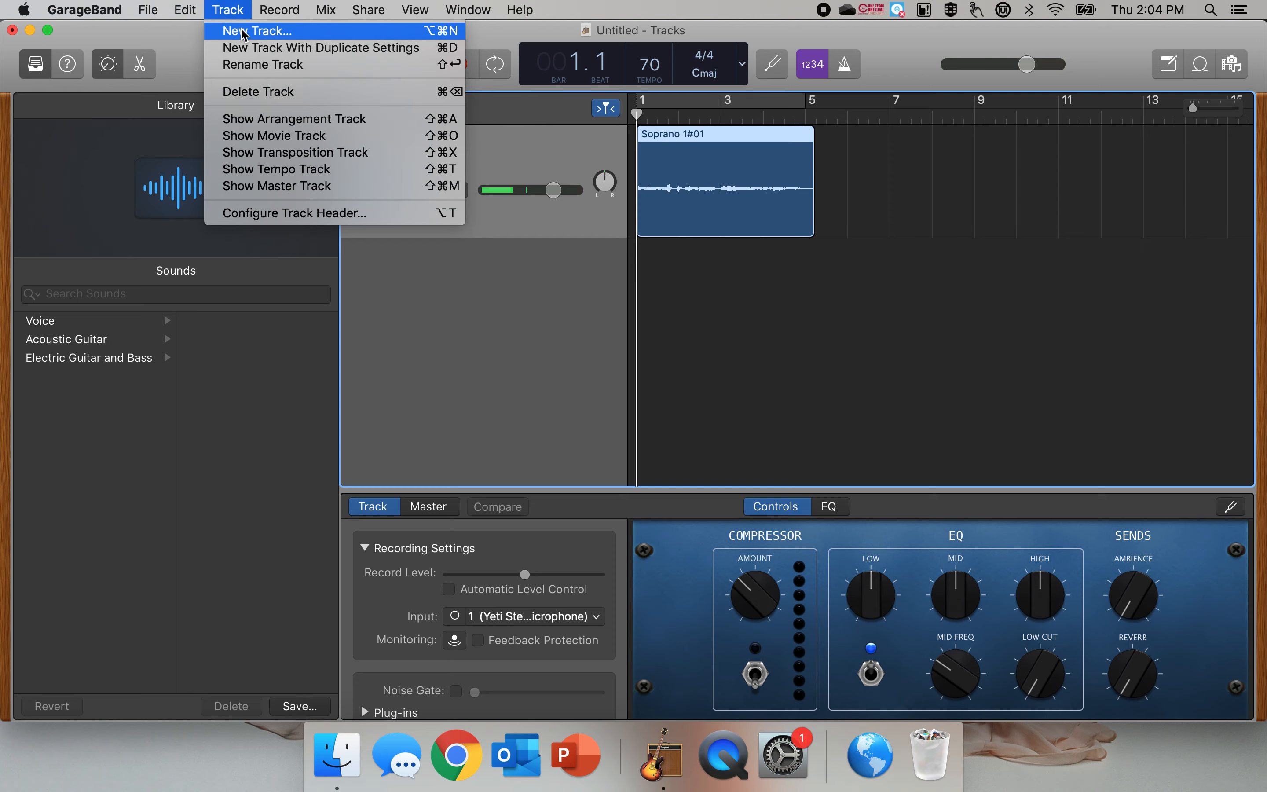
left_click(245, 31)
left_click(537, 184)
key("Return")
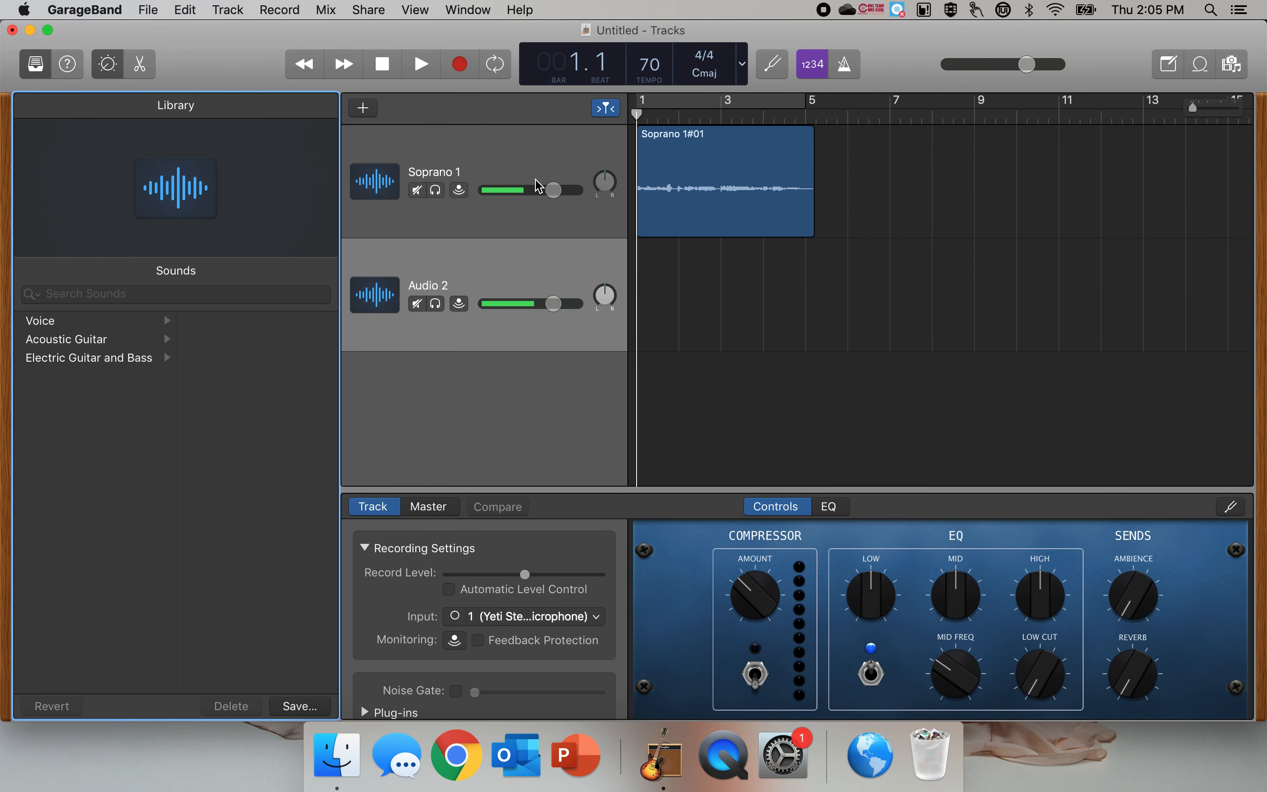
double_click(440, 286)
type("Soprano")
key("Return")
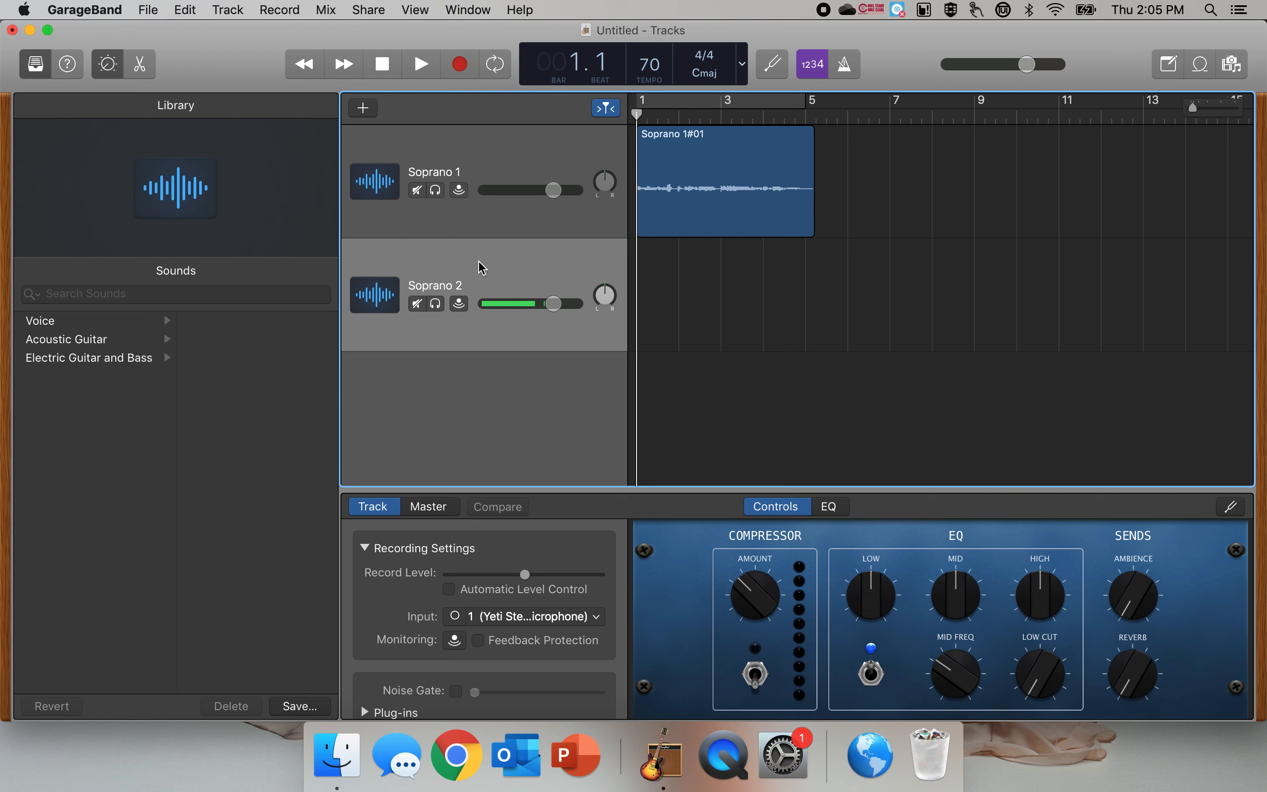
Try recording a short take over the existing Soprano 1 region, undo it, and return the playhead to the beginning.
left_click(495, 170)
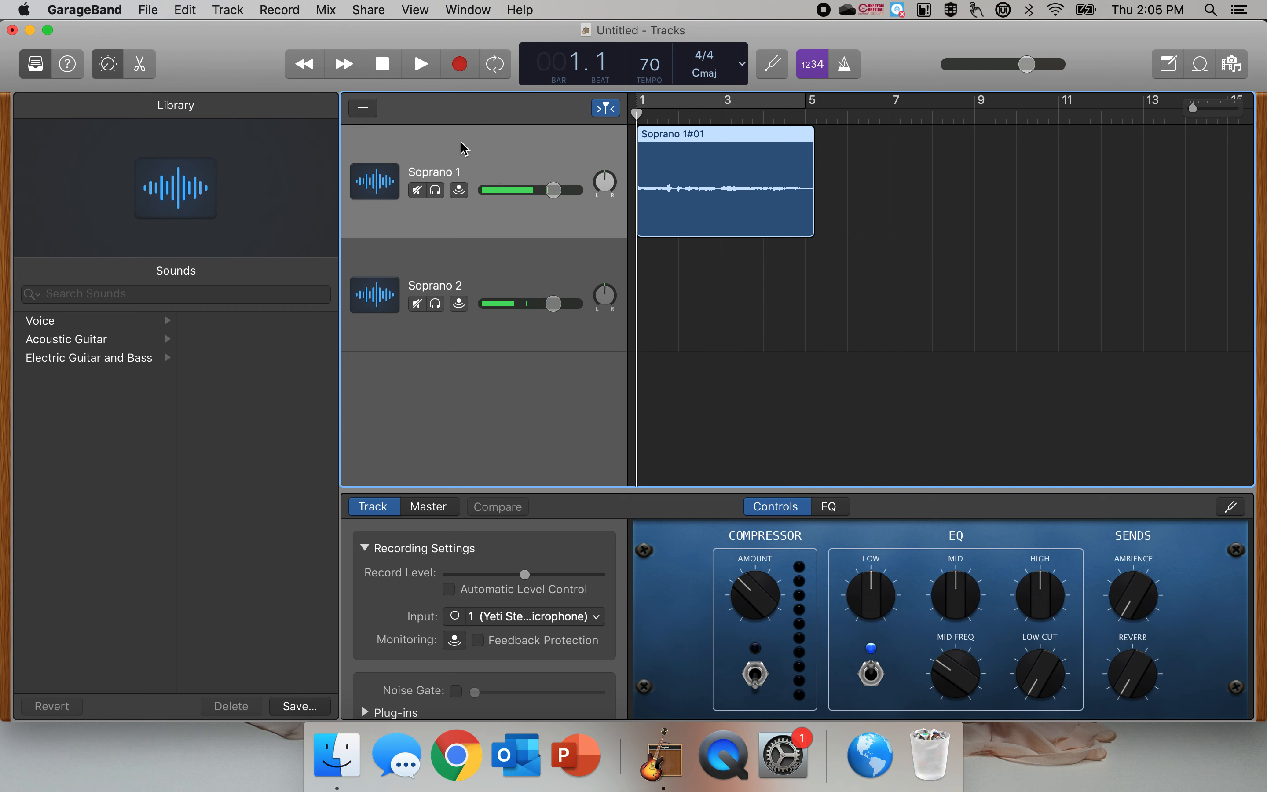
left_click(460, 65)
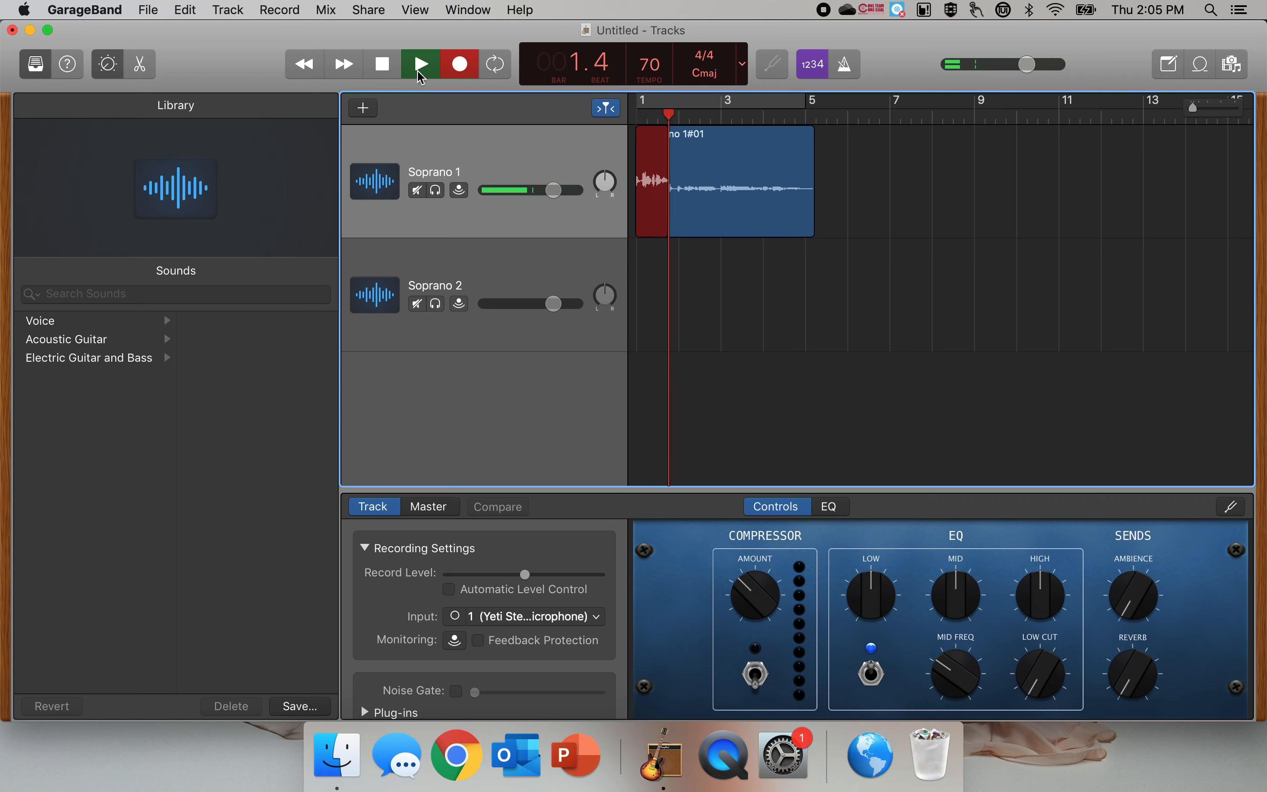
left_click(383, 64)
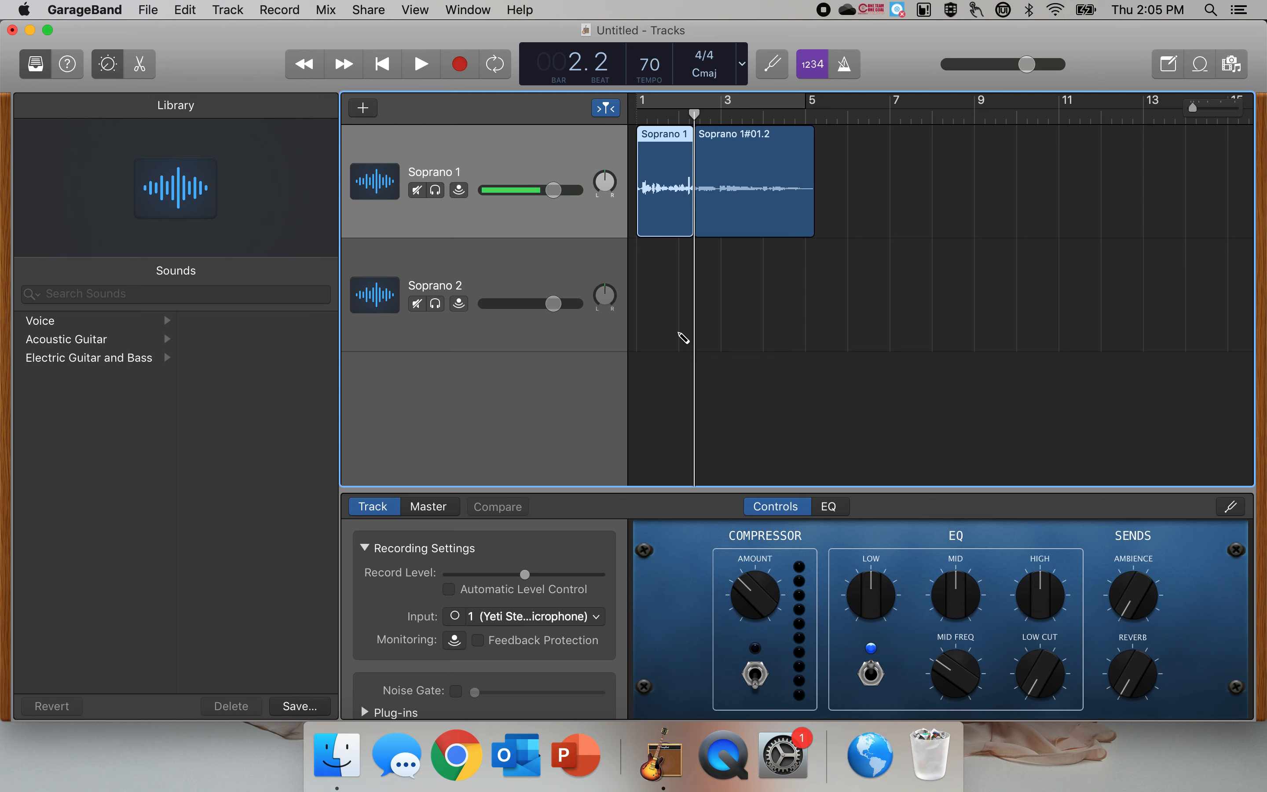
key("super+z")
left_click_drag(694, 116, 620, 122)
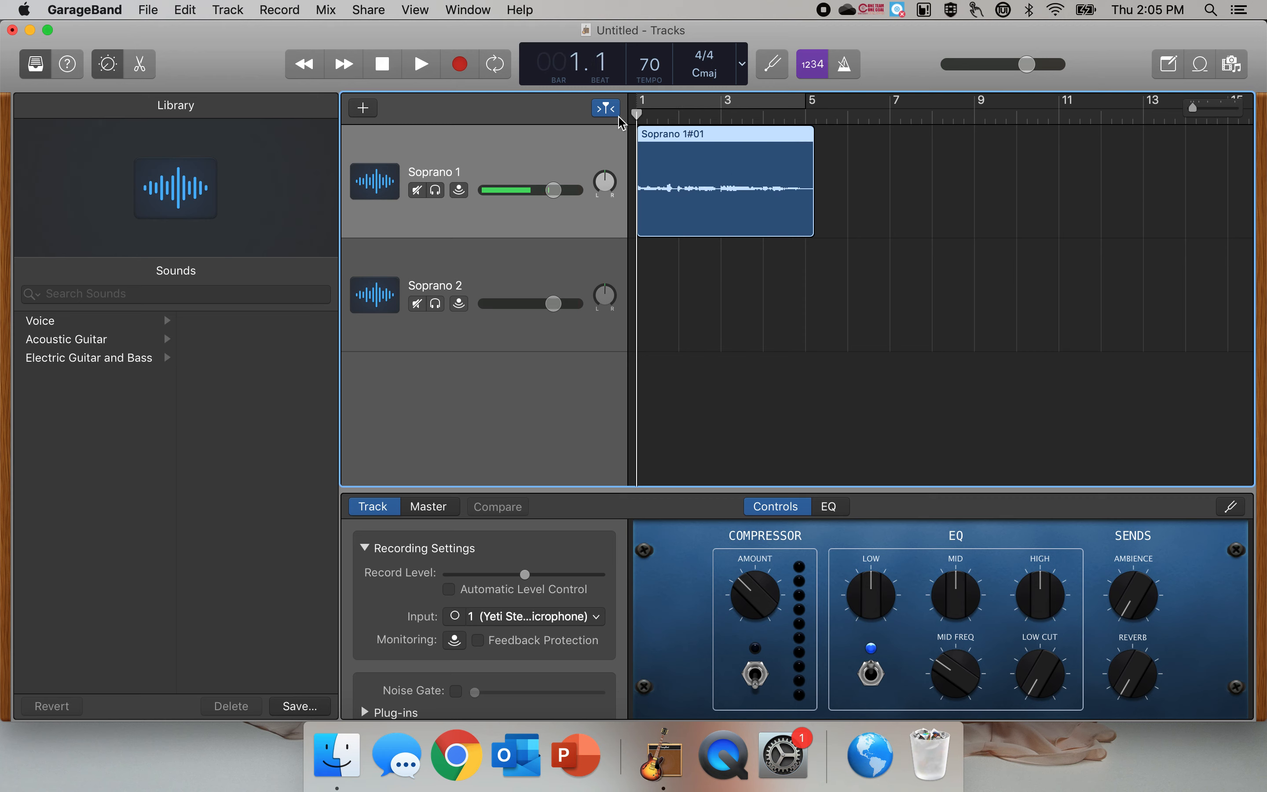
Record about three bars onto the Soprano 2 track with the metronome on, and return the playhead to the beginning.
left_click(472, 263)
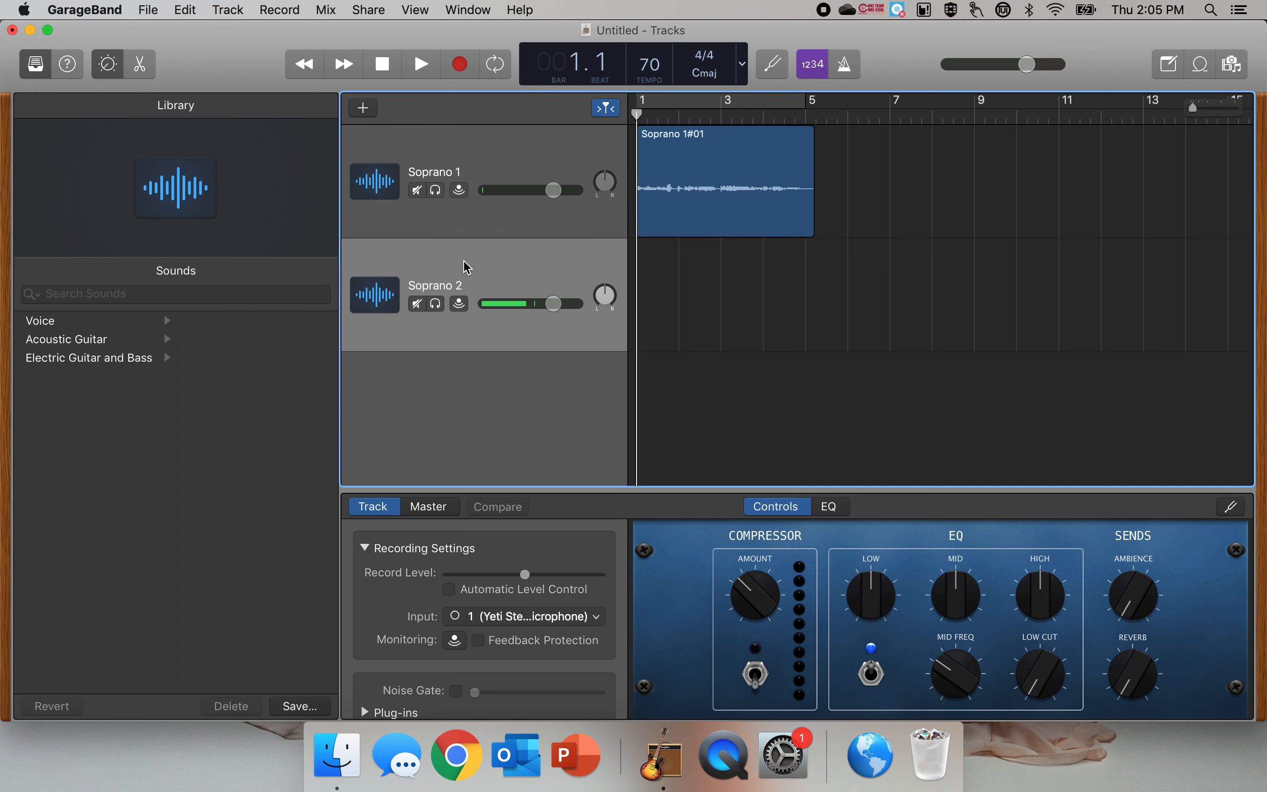
left_click(461, 65)
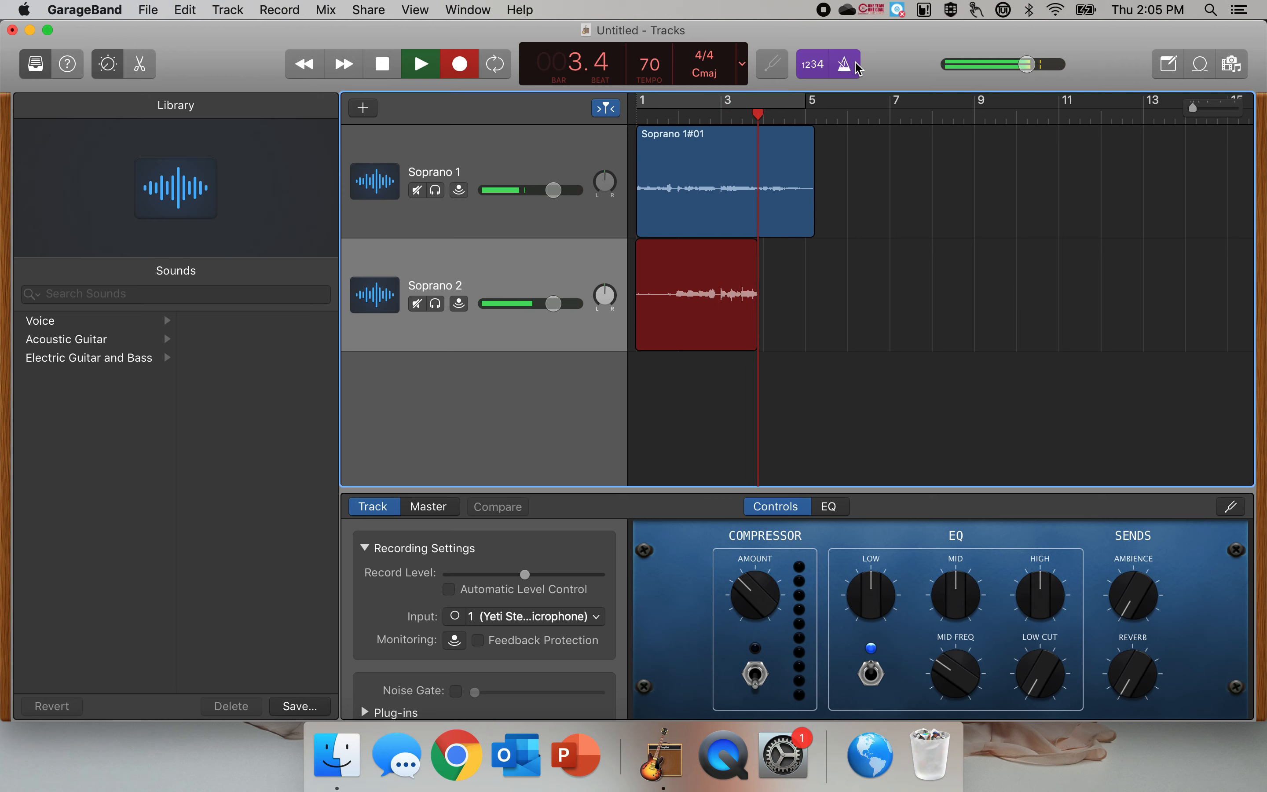
left_click(383, 63)
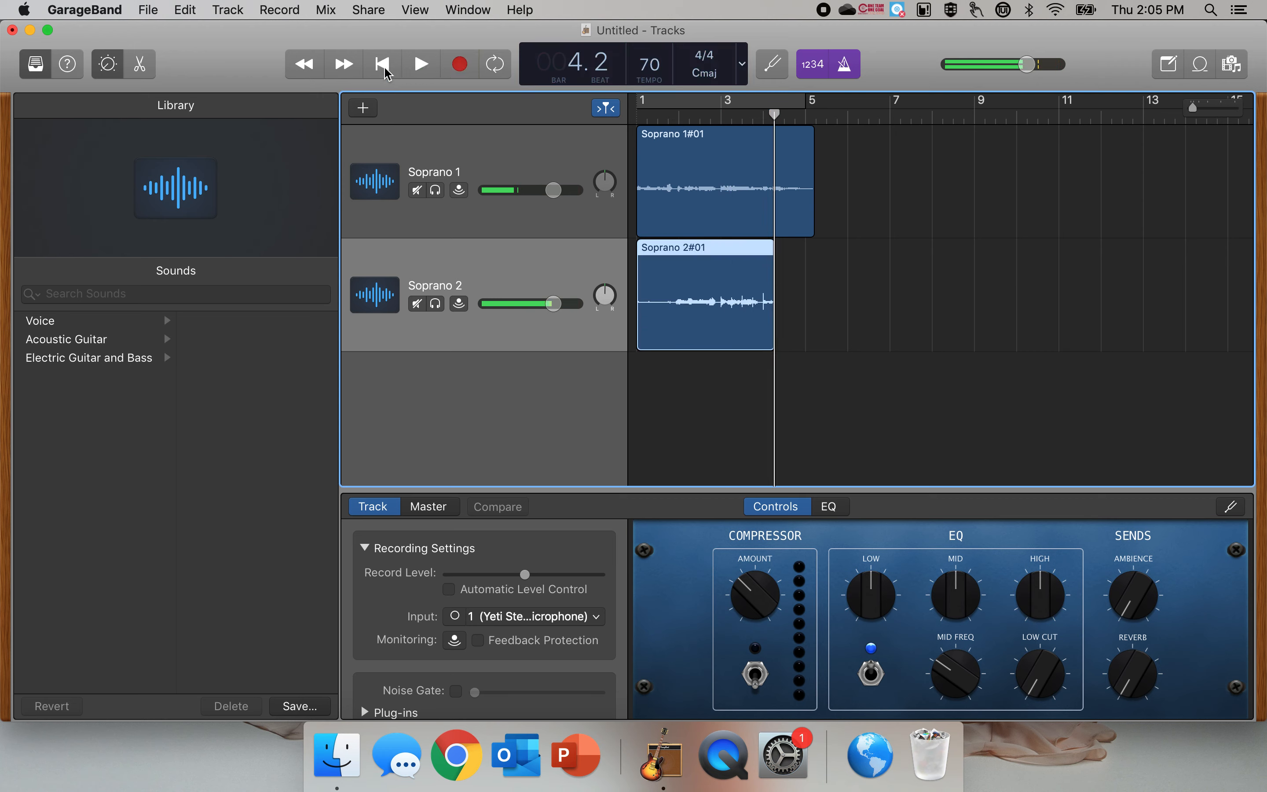
key("Return")
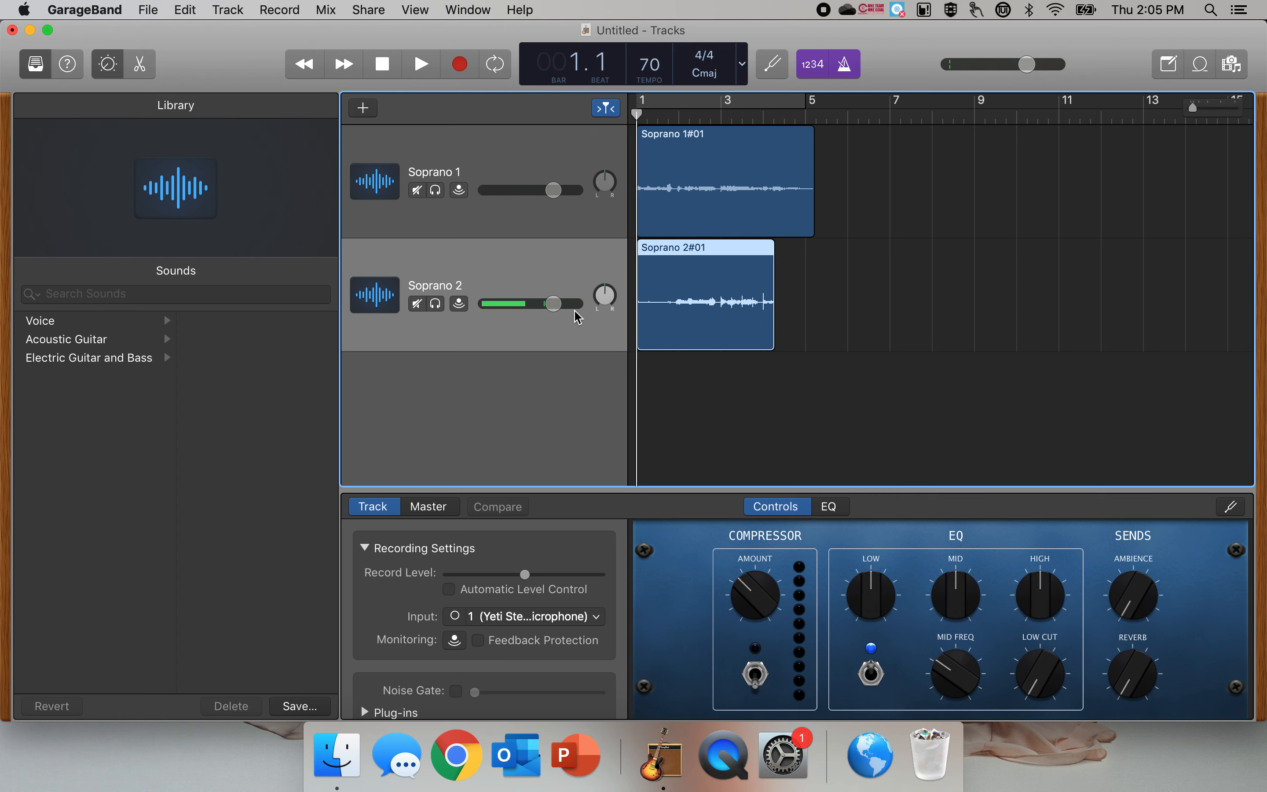
left_click(518, 157)
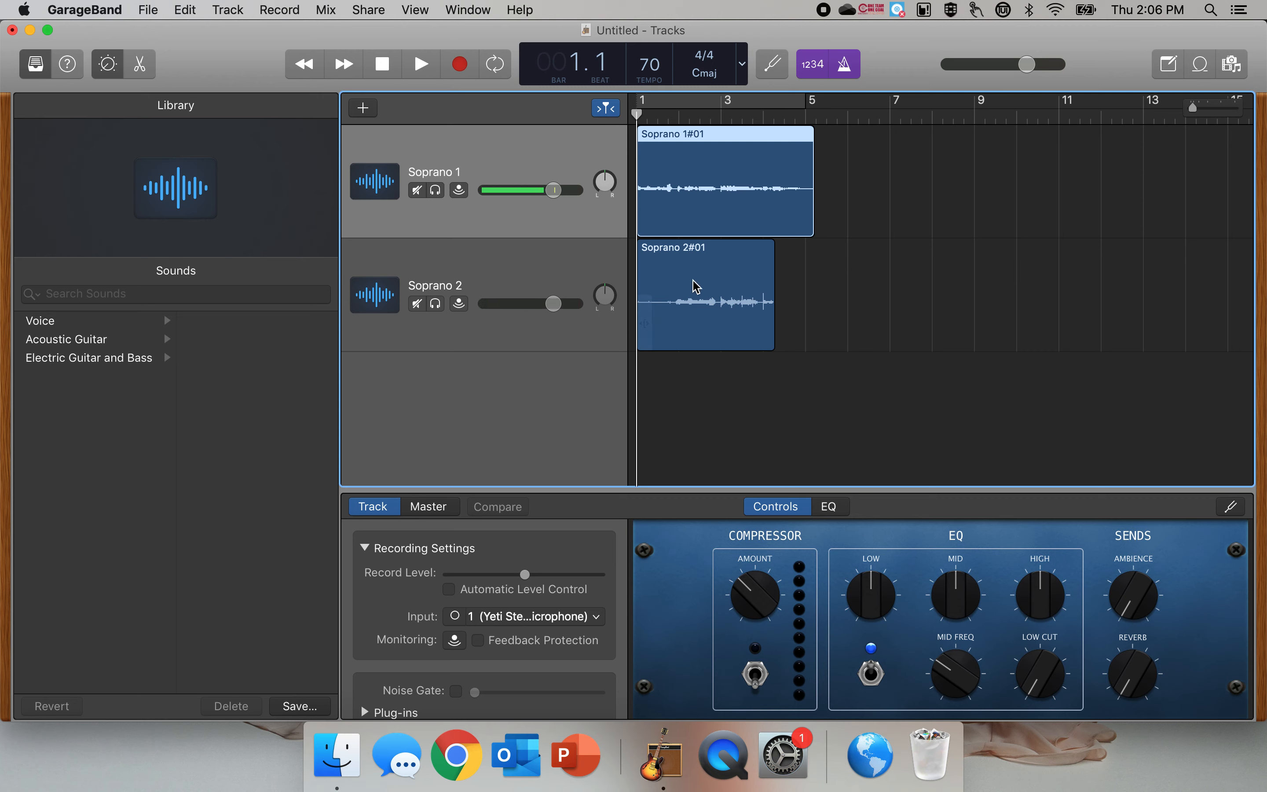
left_click(534, 266)
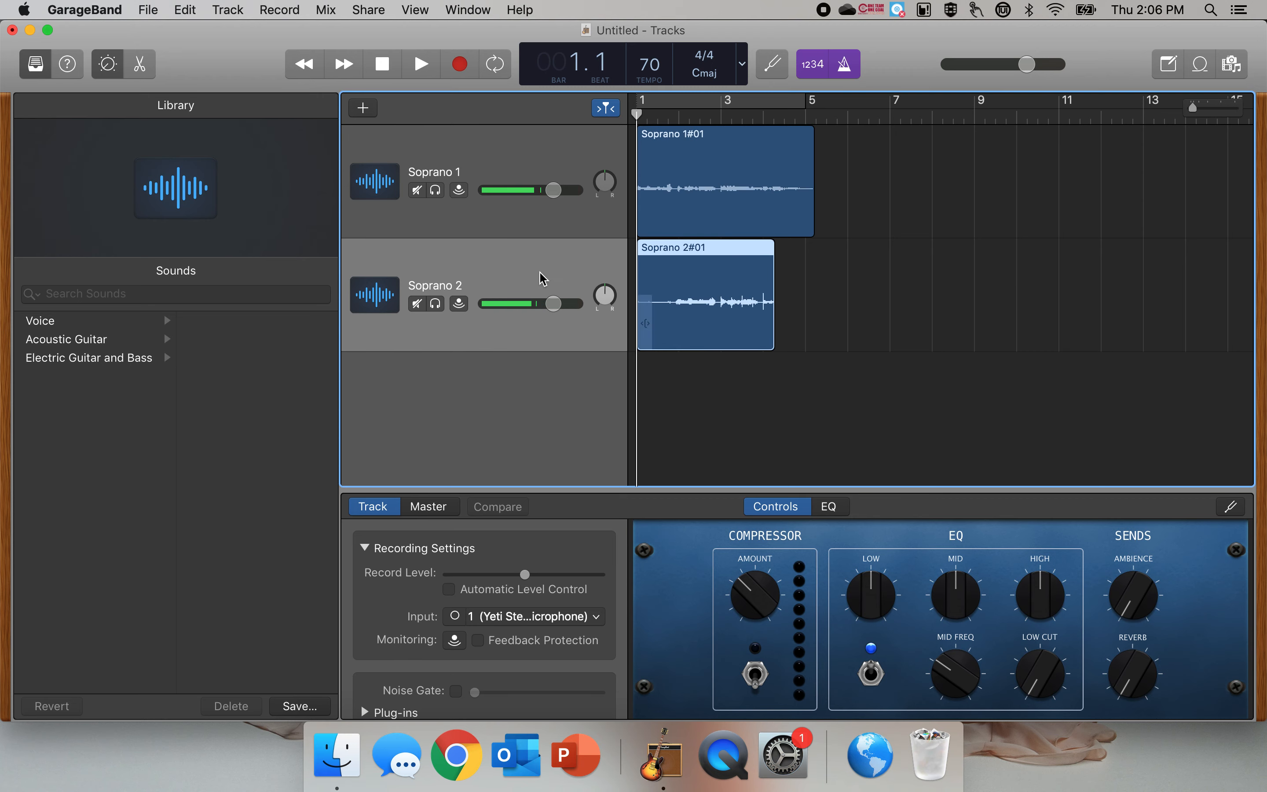
left_click(556, 150)
left_click(454, 267)
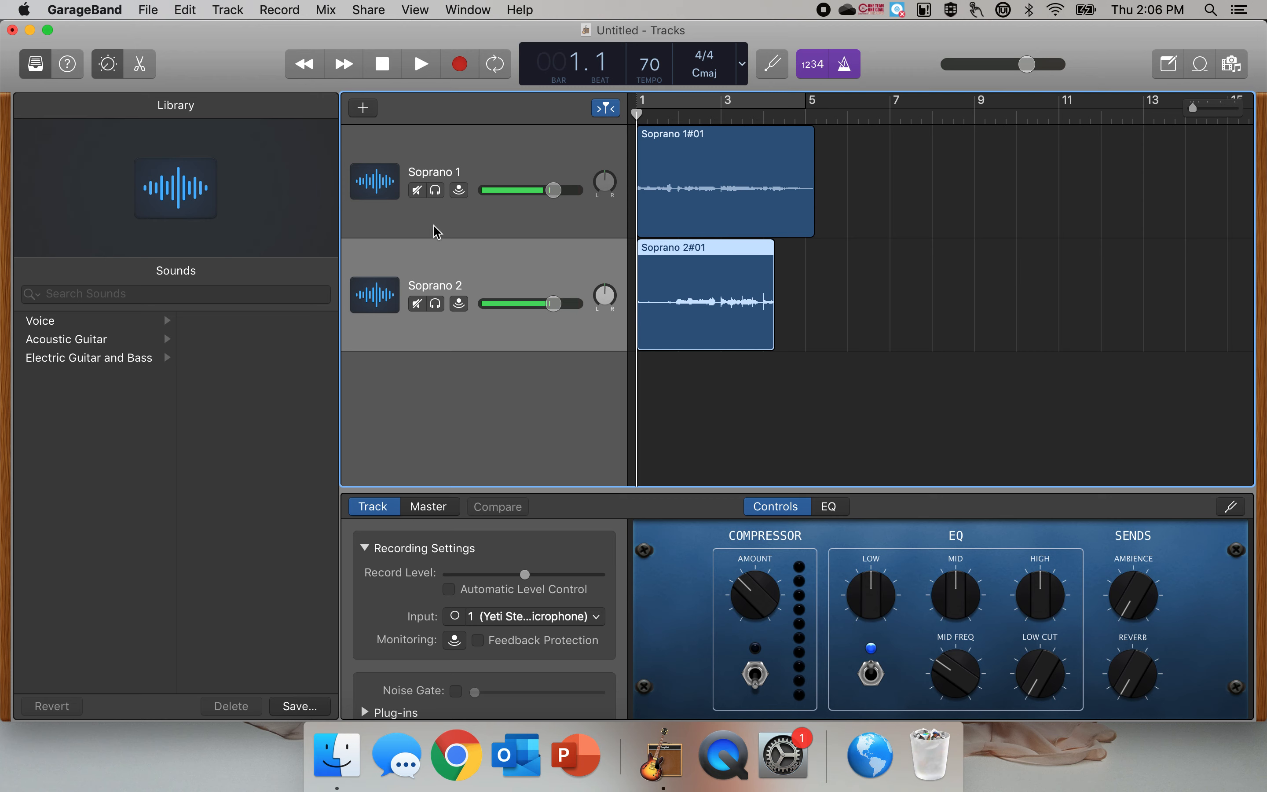
Mute the Soprano 1 track and enable solo on both Soprano 1 and Soprano 2.
left_click(418, 192)
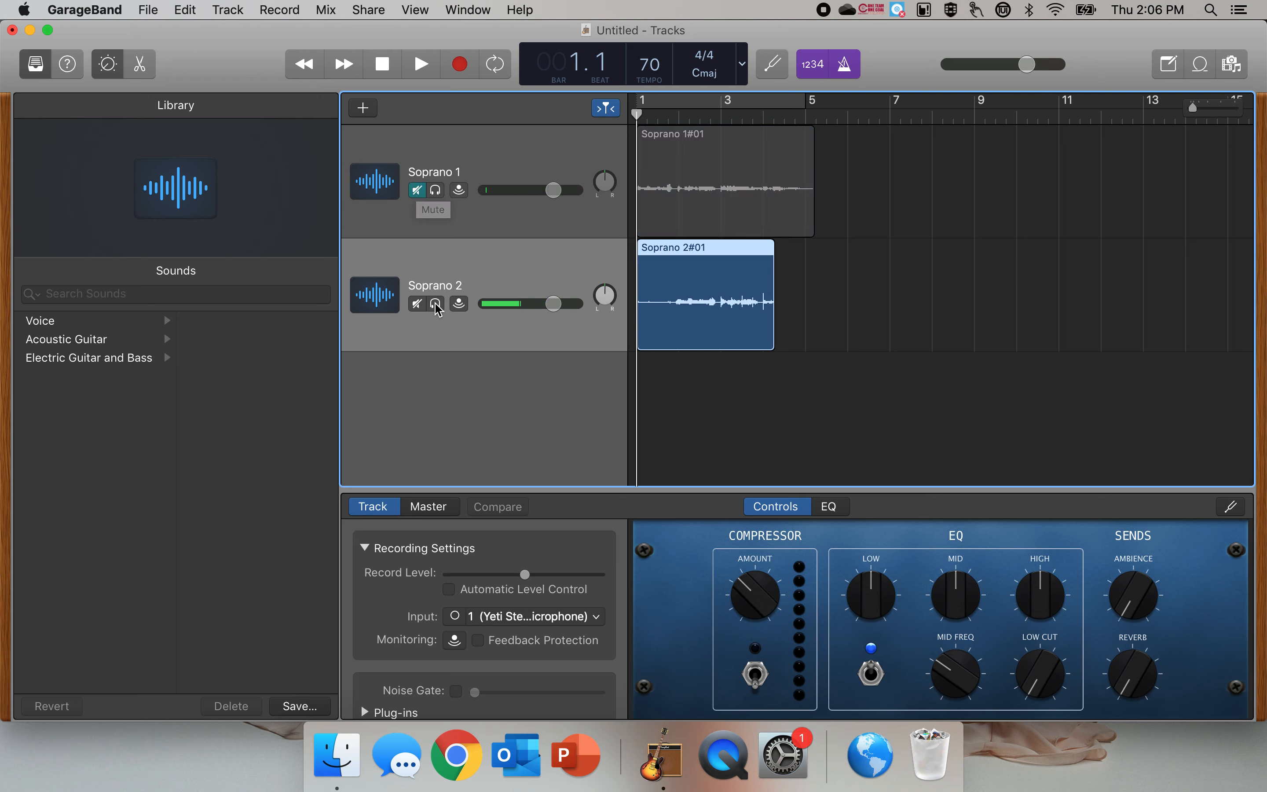
left_click(437, 192)
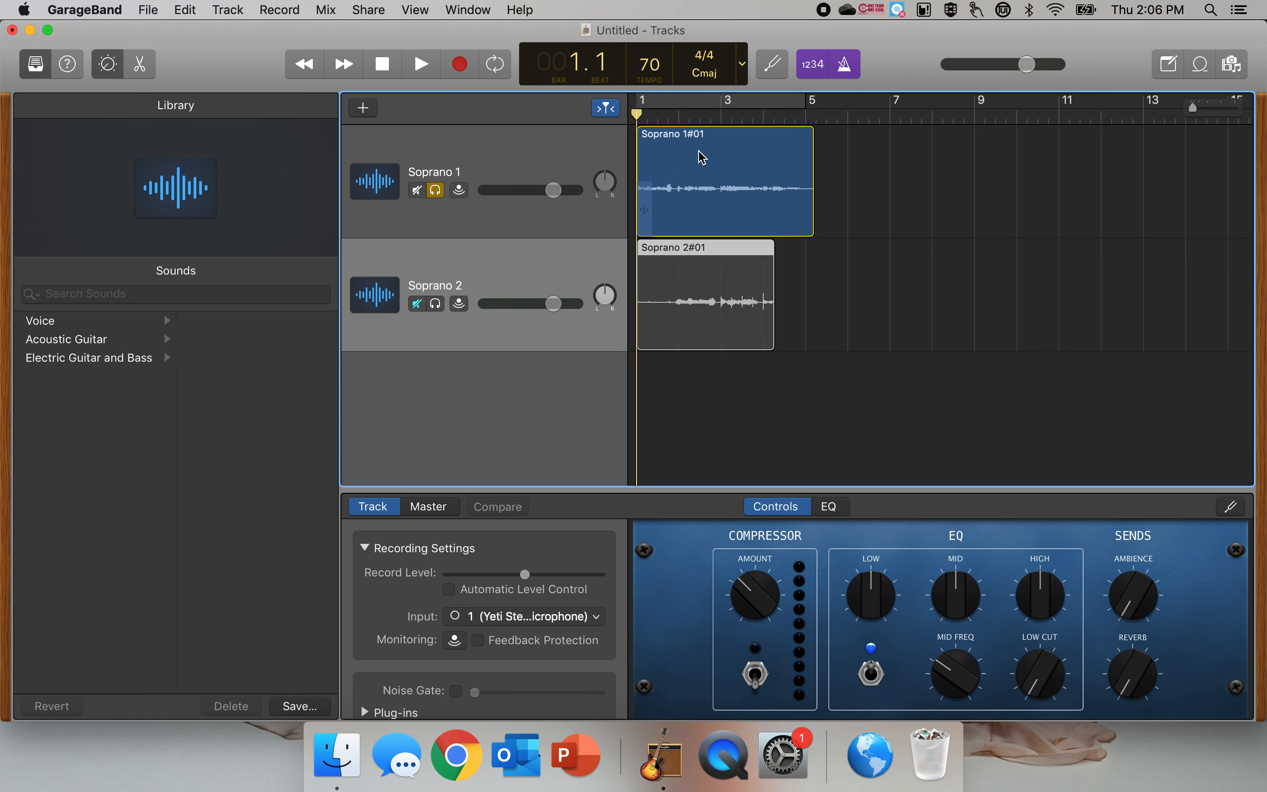
left_click(417, 191)
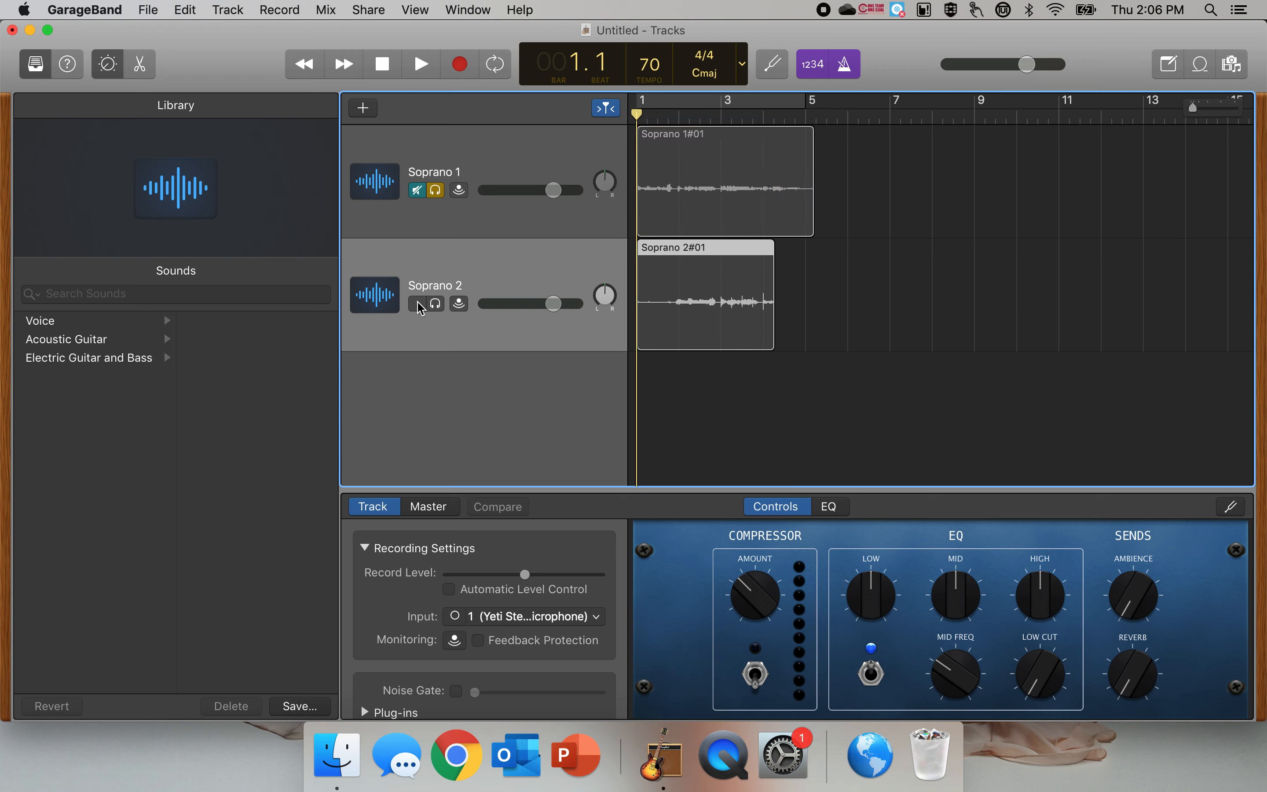
left_click(436, 305)
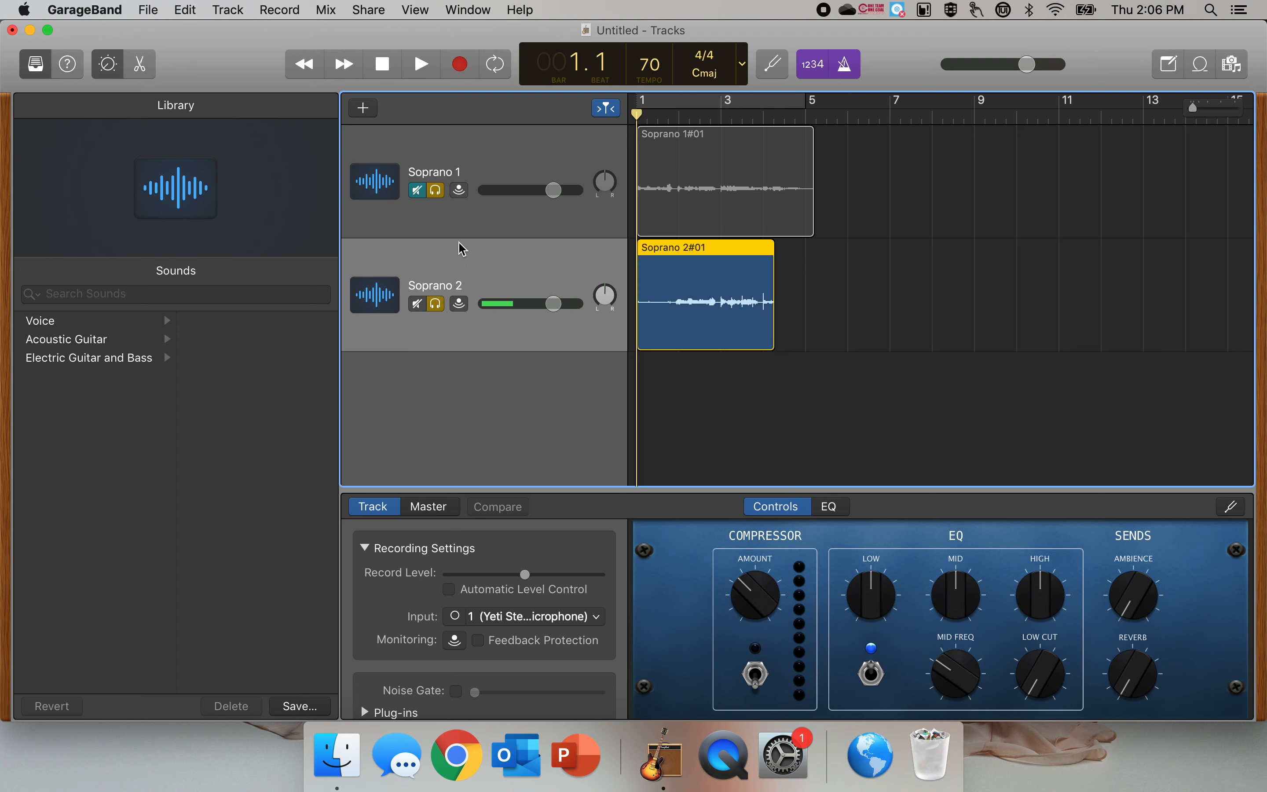
Turn off solo on the Soprano 1 track and briefly play the project with only Soprano 2 soloed.
left_click(440, 195)
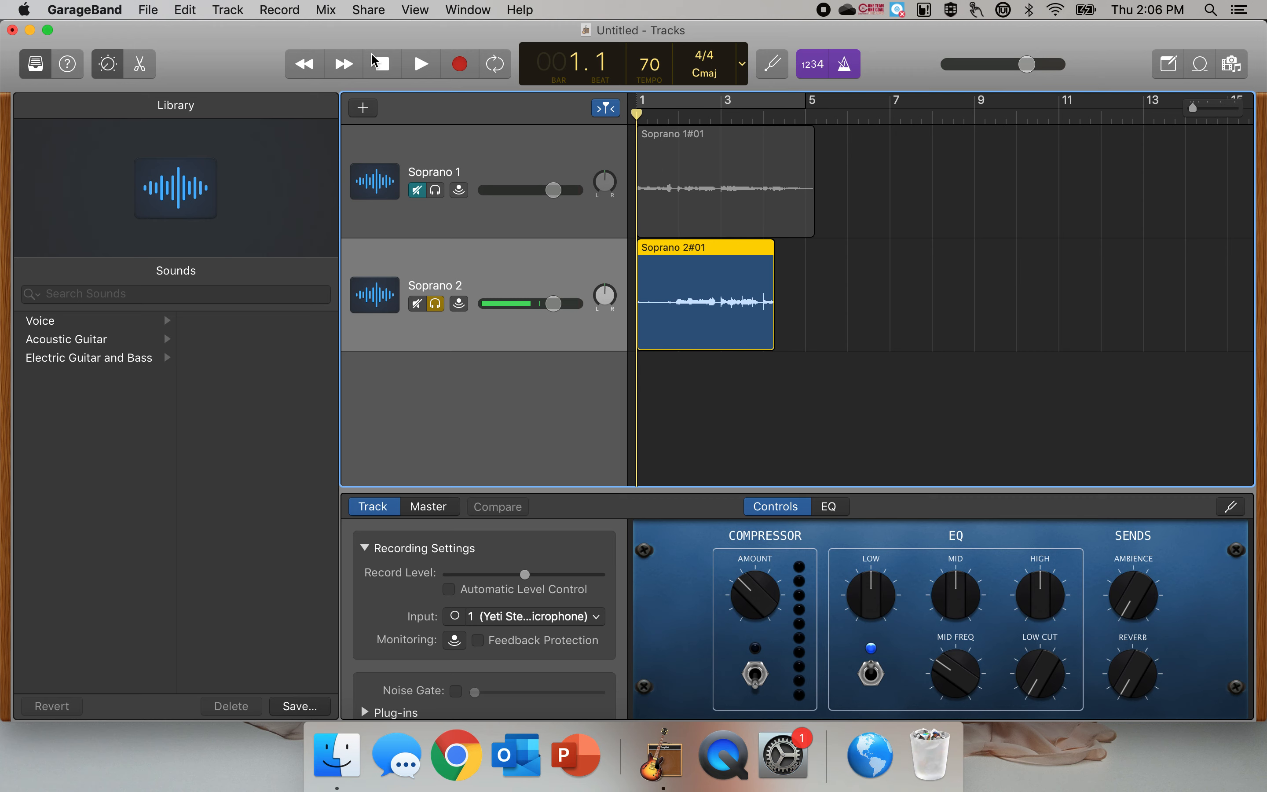
left_click(422, 65)
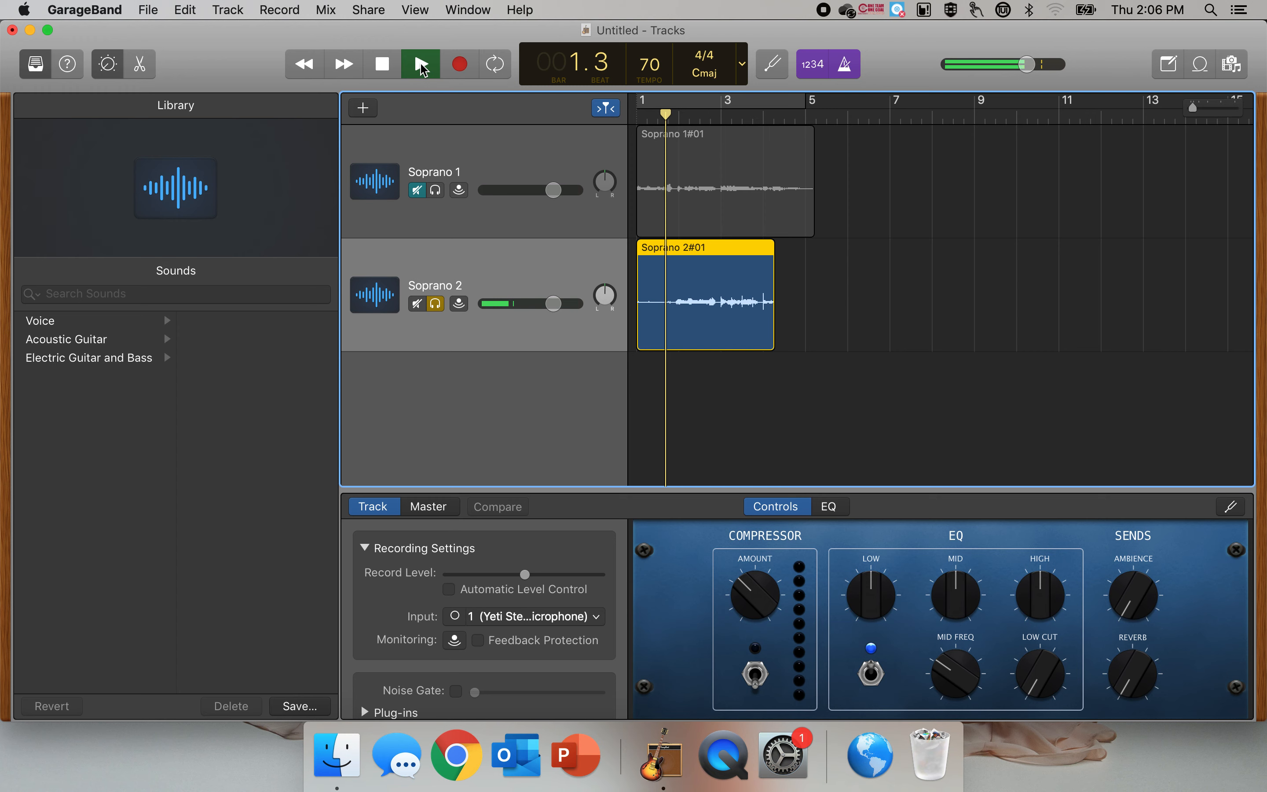
left_click(385, 66)
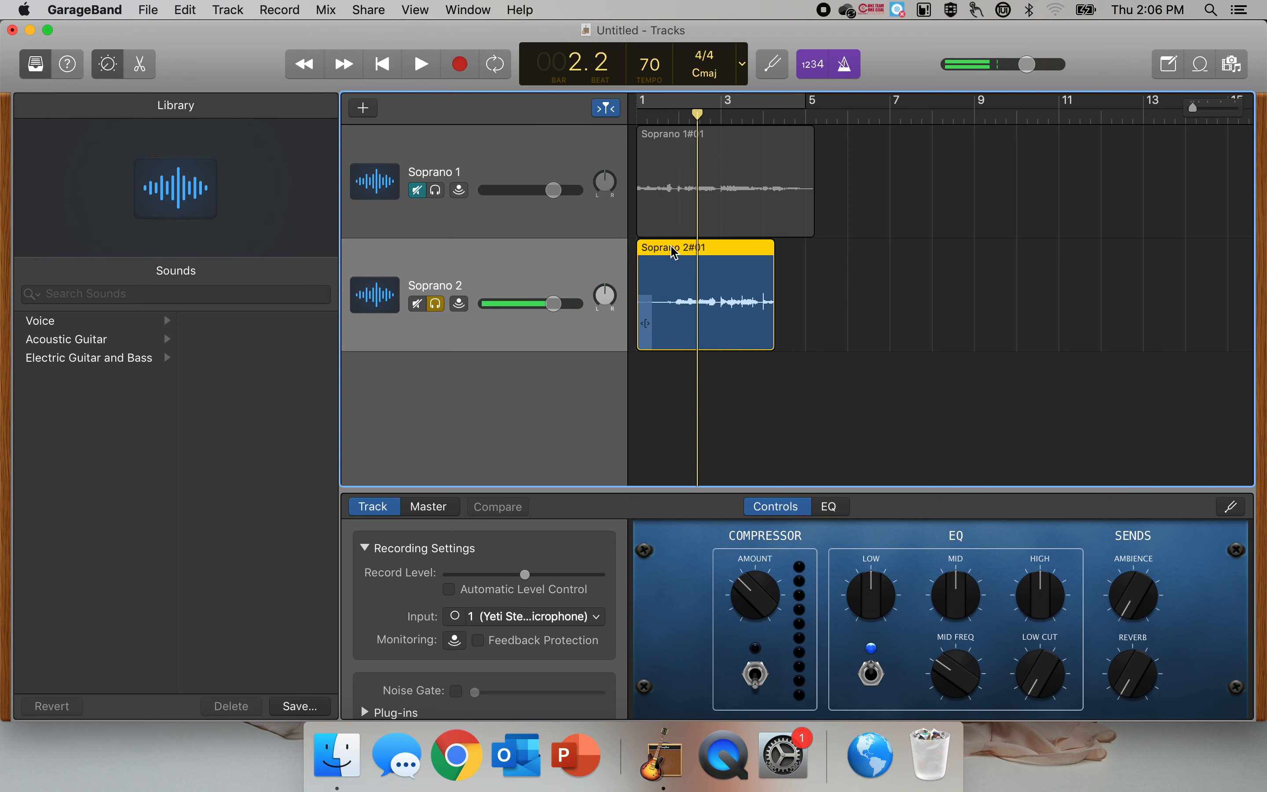
Clear the remaining solo and mute settings, delete the Soprano 2 region, and return the playhead to the beginning.
left_click(437, 305)
left_click(418, 190)
left_click(417, 303)
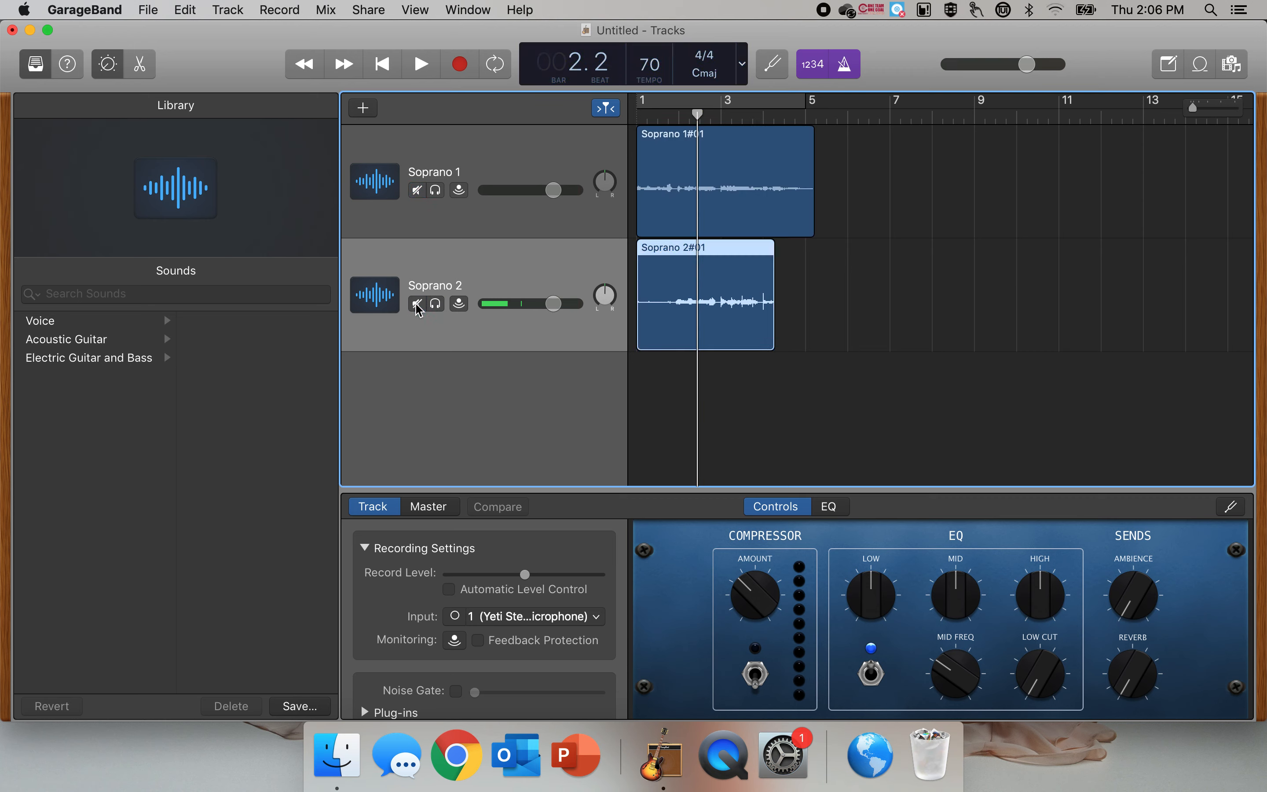
key("Delete")
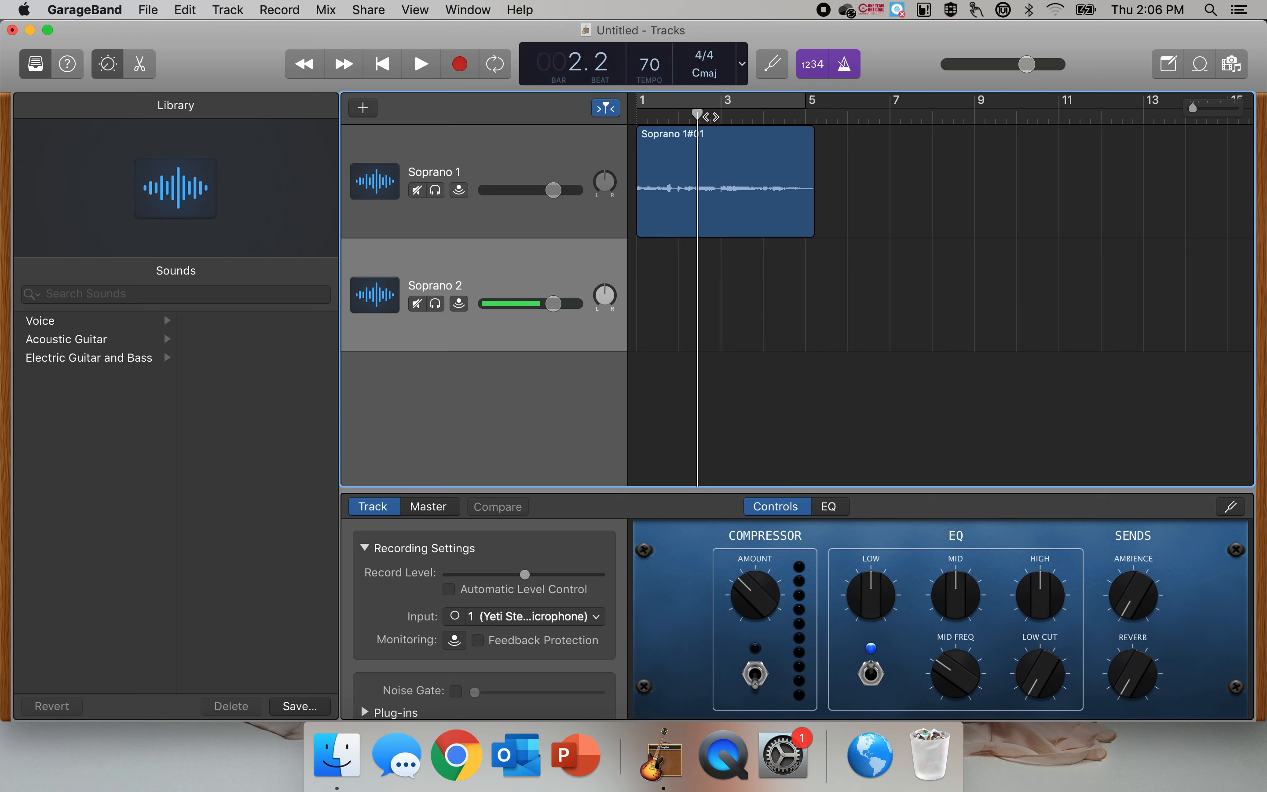
left_click_drag(700, 116, 593, 116)
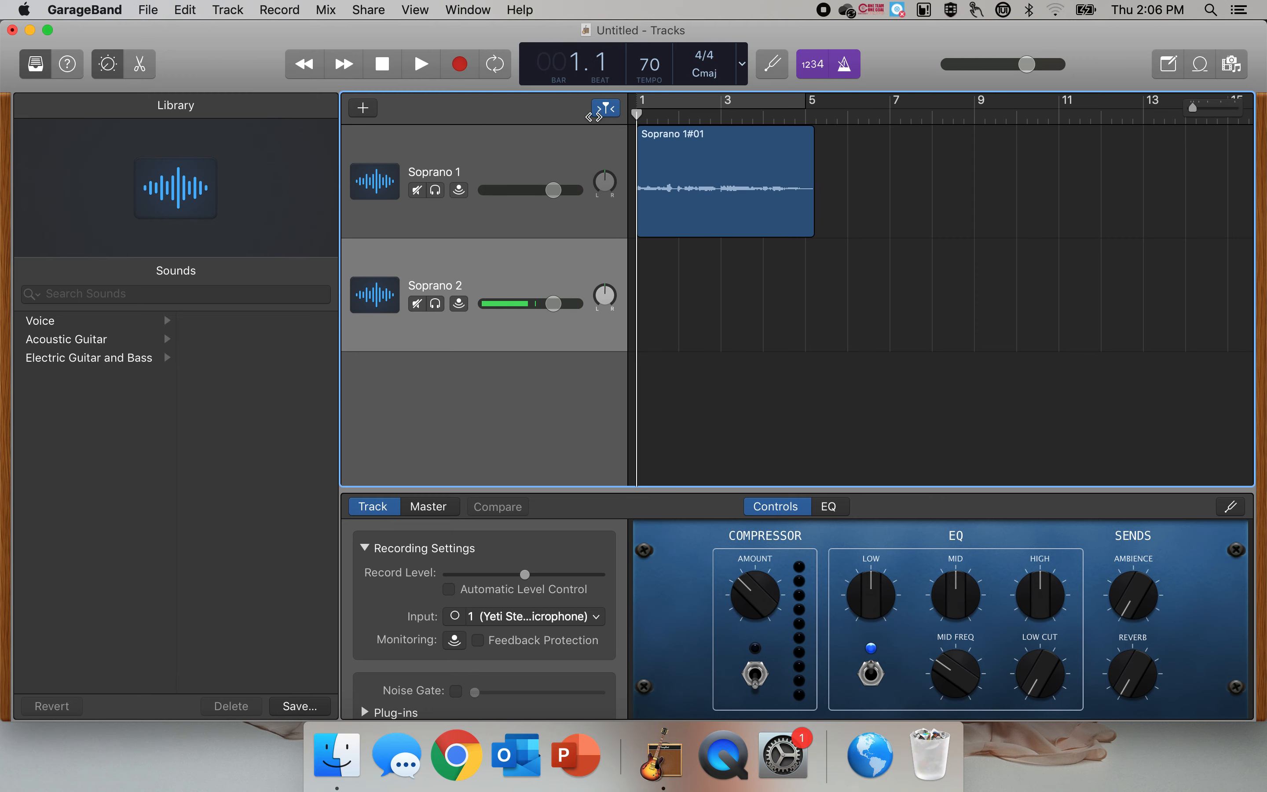
Set the audio output device to Yeti Stereo Microphone and record about five bars onto the Soprano 2 track.
left_click(78, 8)
left_click(83, 58)
left_click(265, 143)
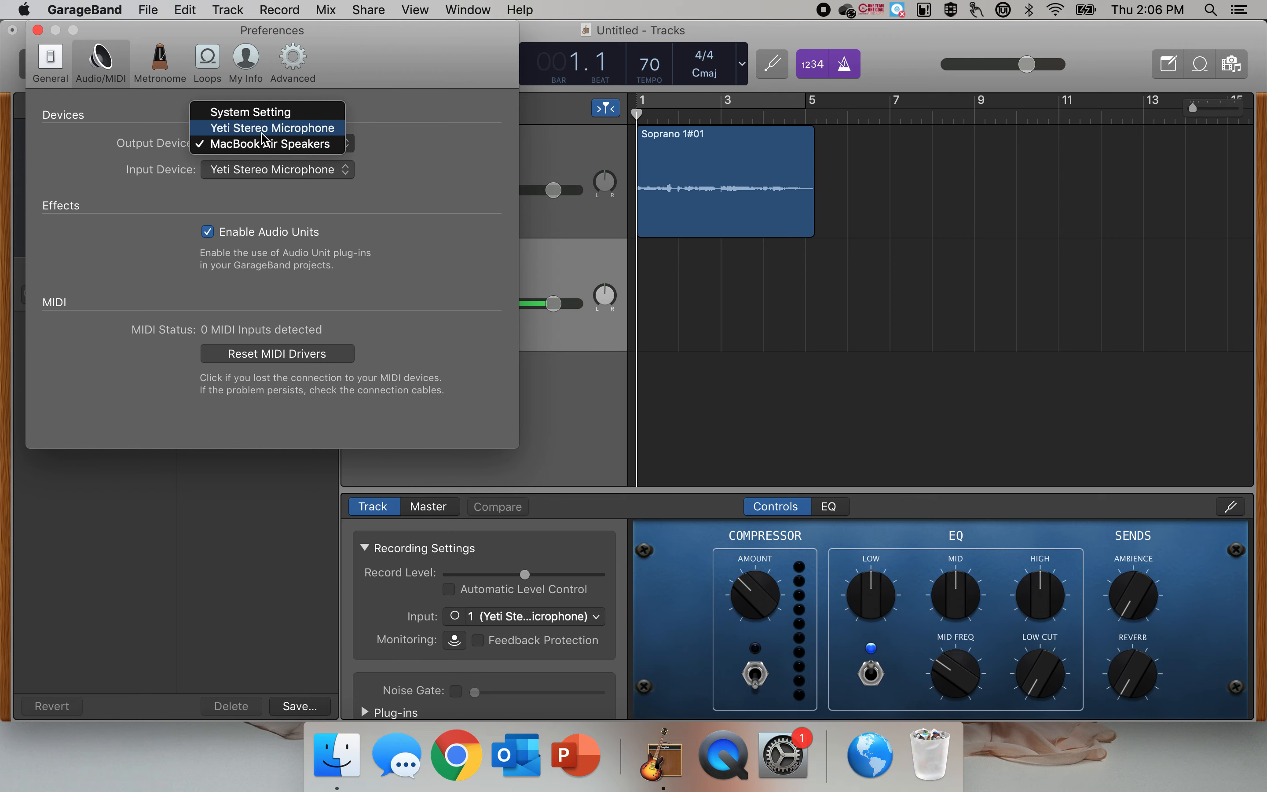
left_click(264, 138)
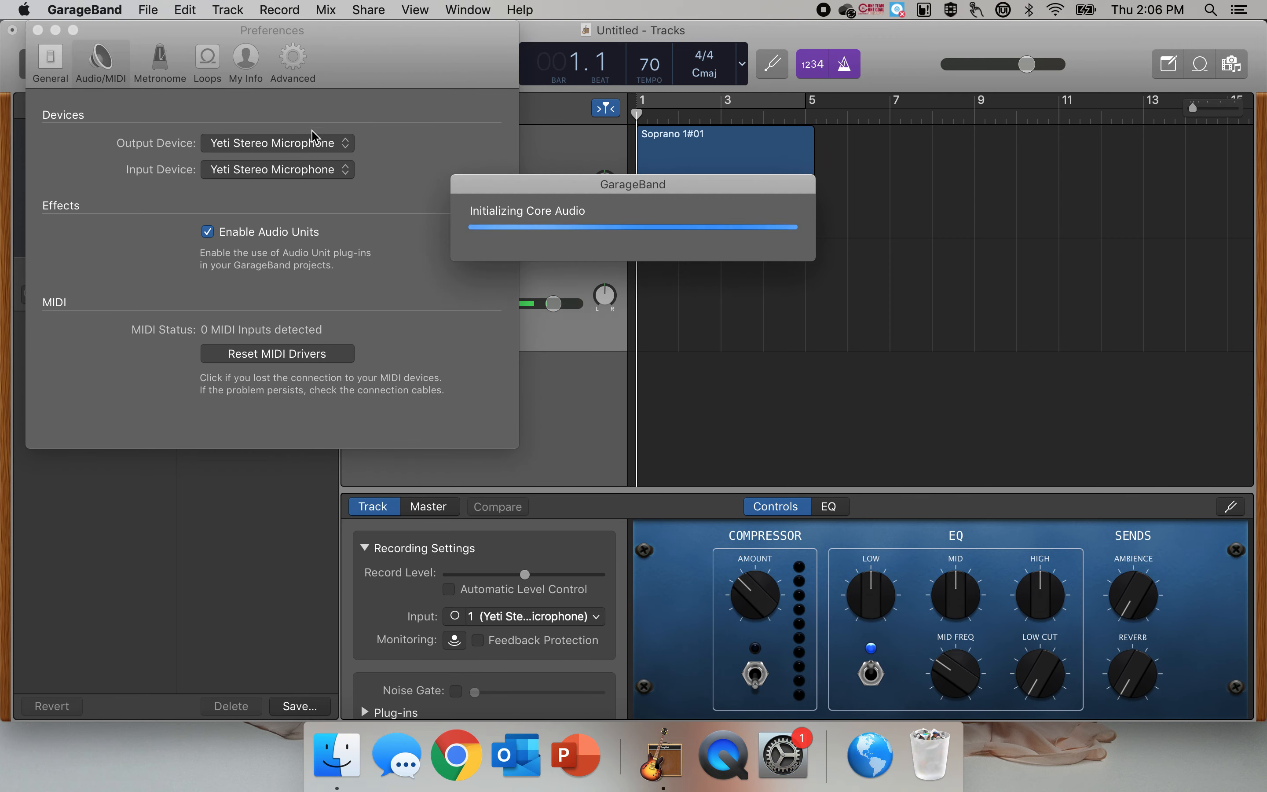
left_click(38, 30)
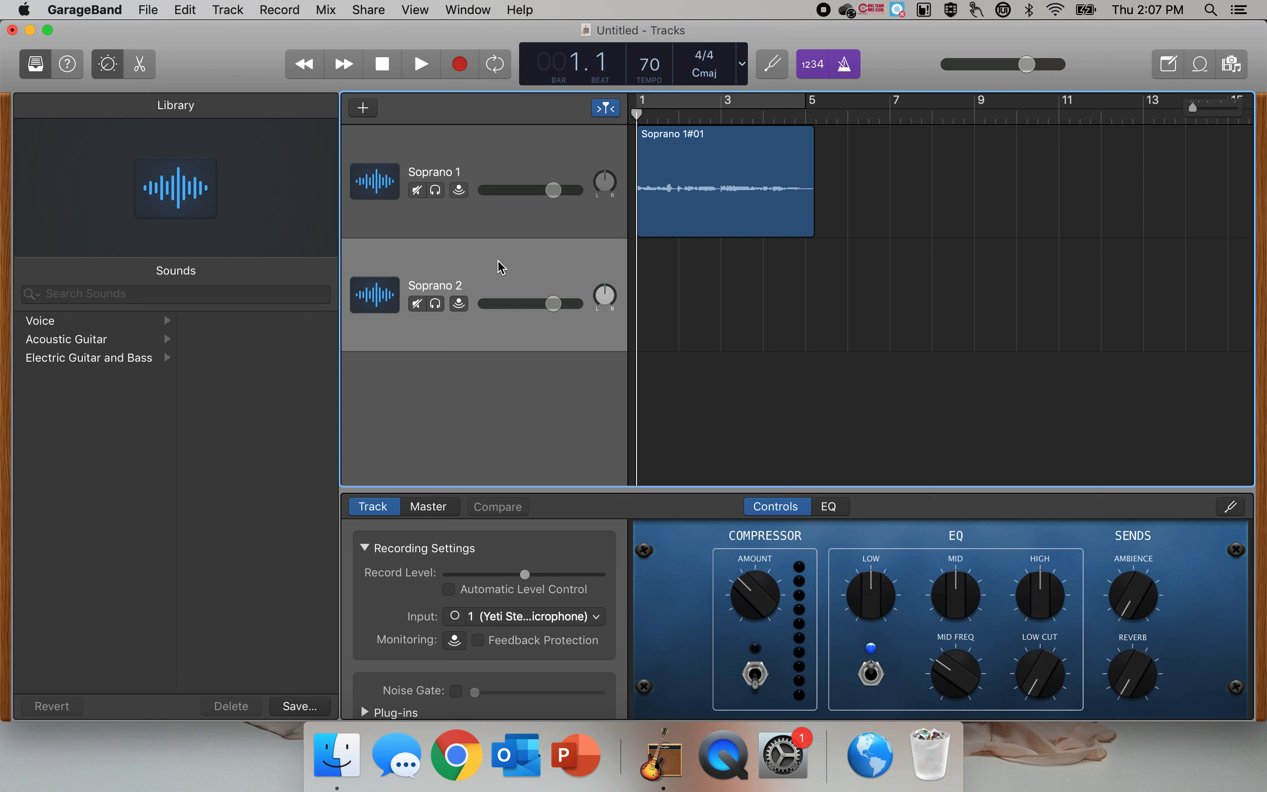
left_click(460, 65)
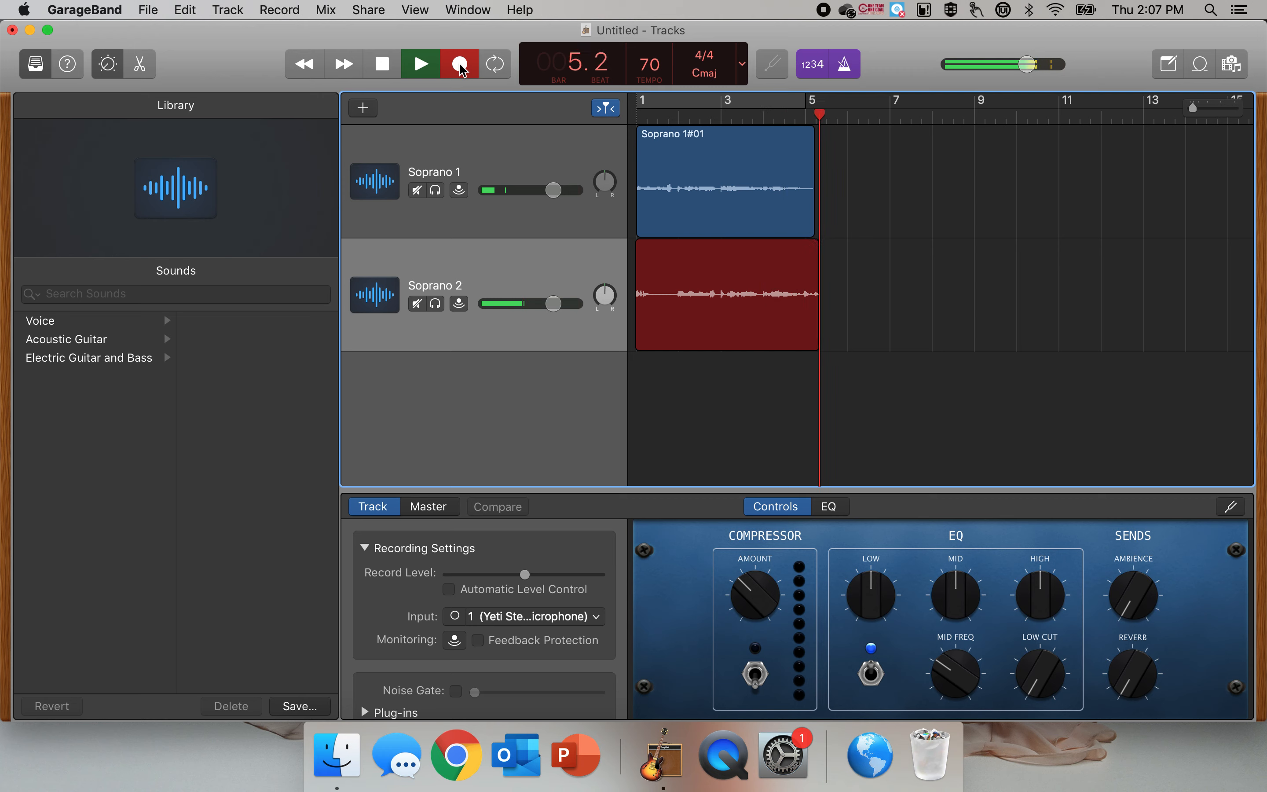
left_click(383, 64)
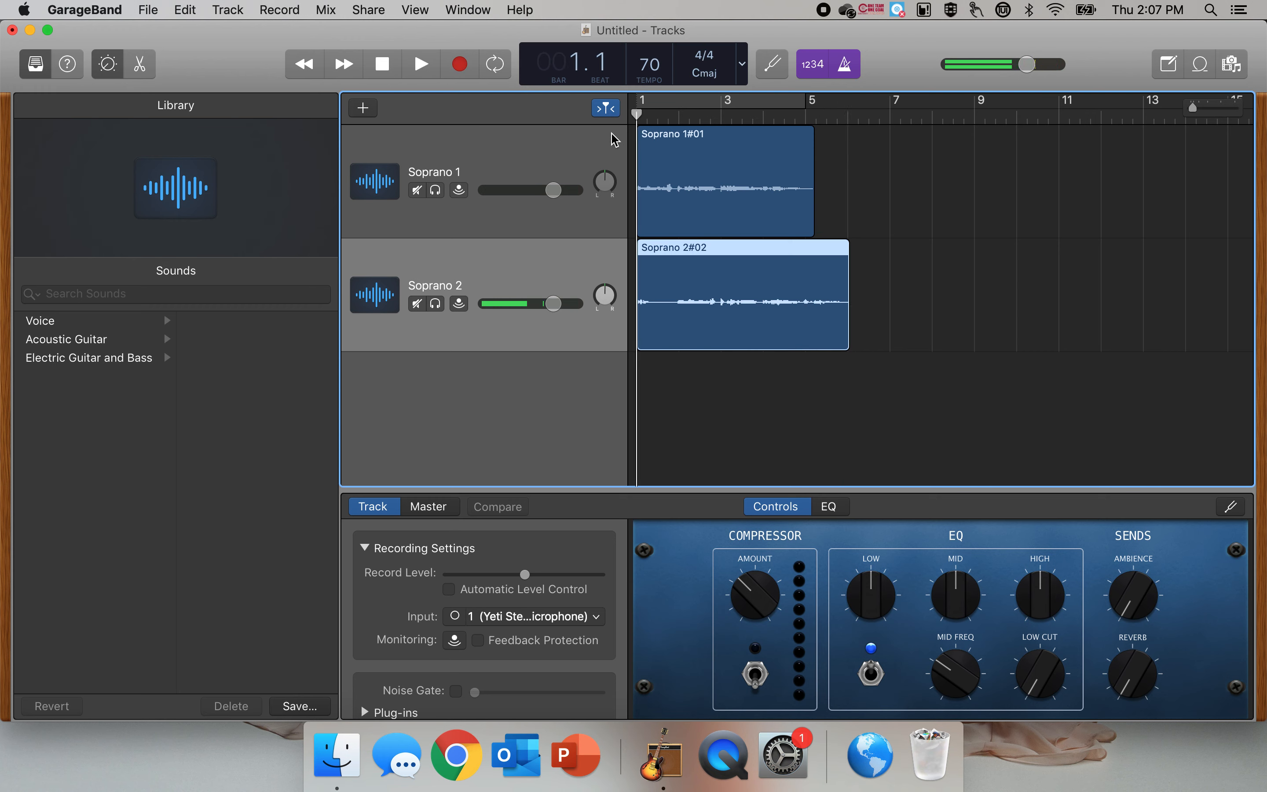
Set the audio output device to MacBook Air Speakers and briefly play both soprano tracks together.
left_click(85, 10)
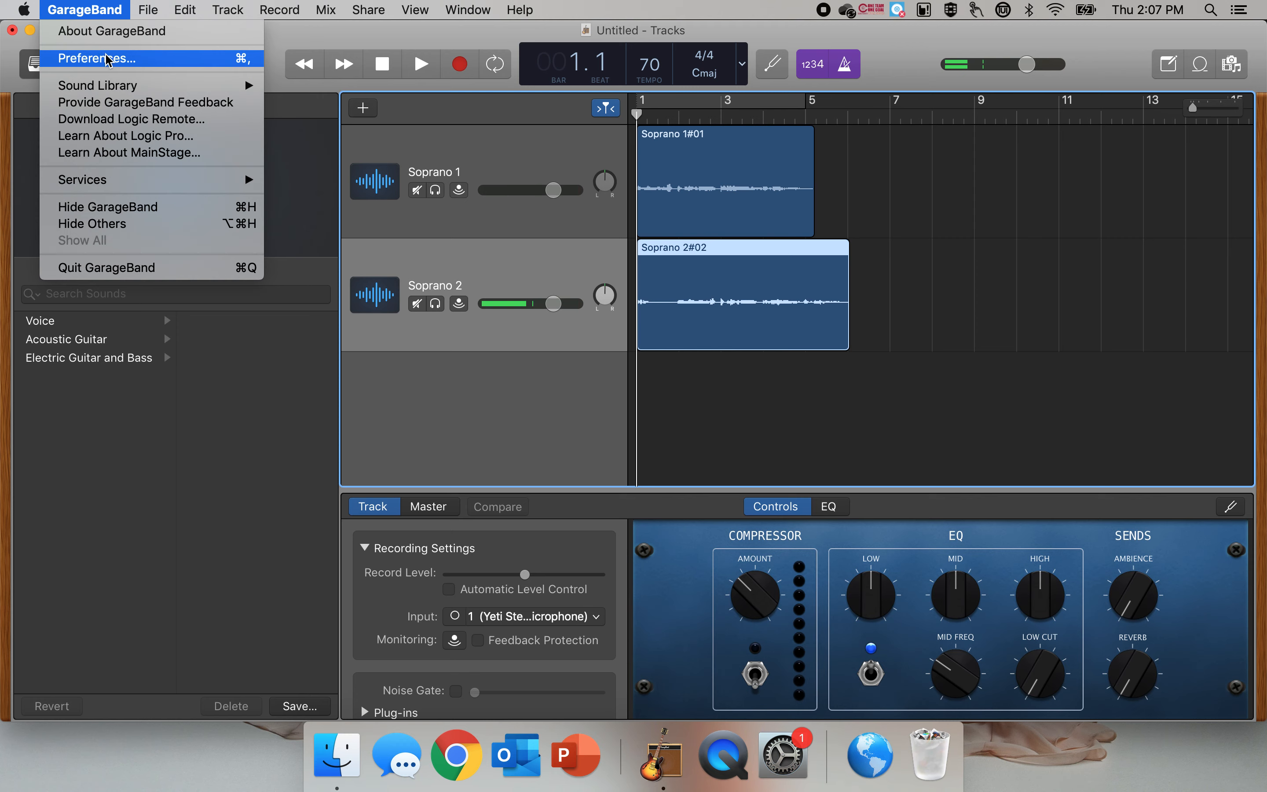
left_click(89, 56)
left_click(290, 155)
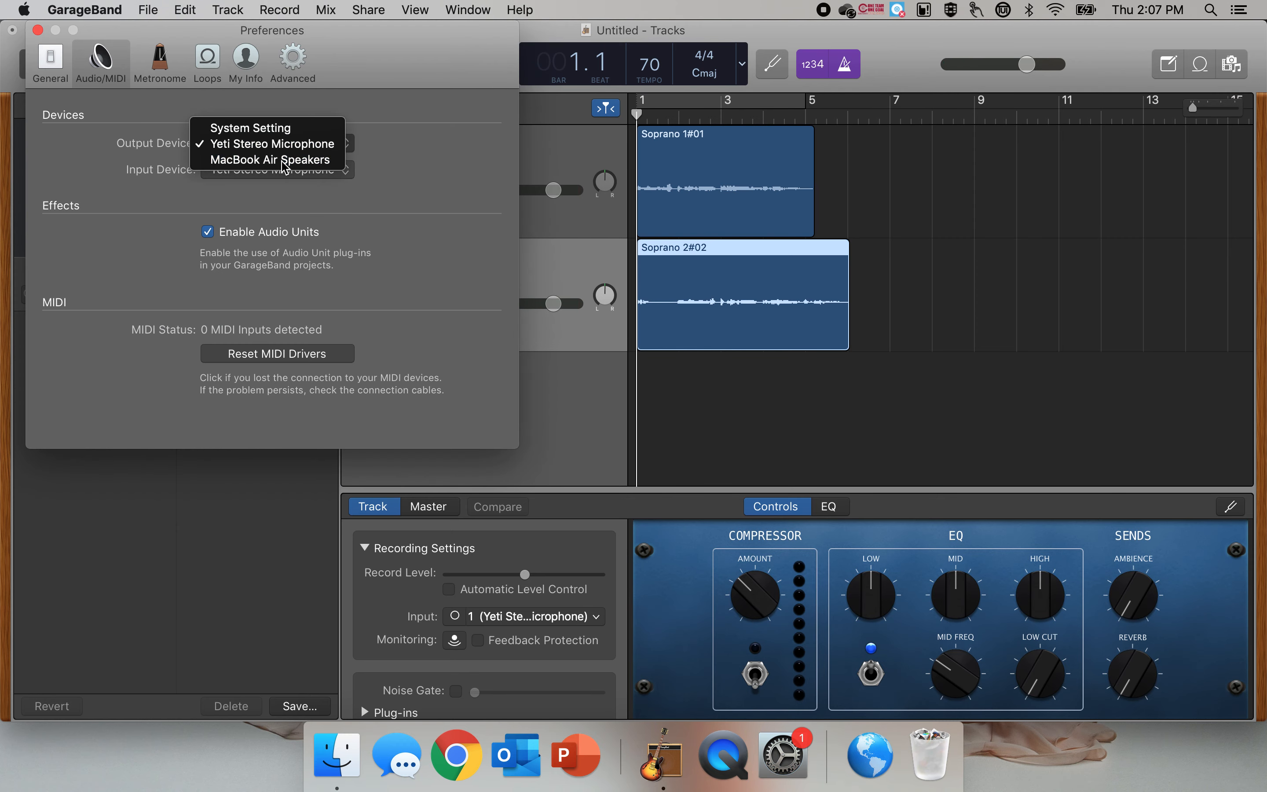
left_click(283, 164)
left_click(38, 30)
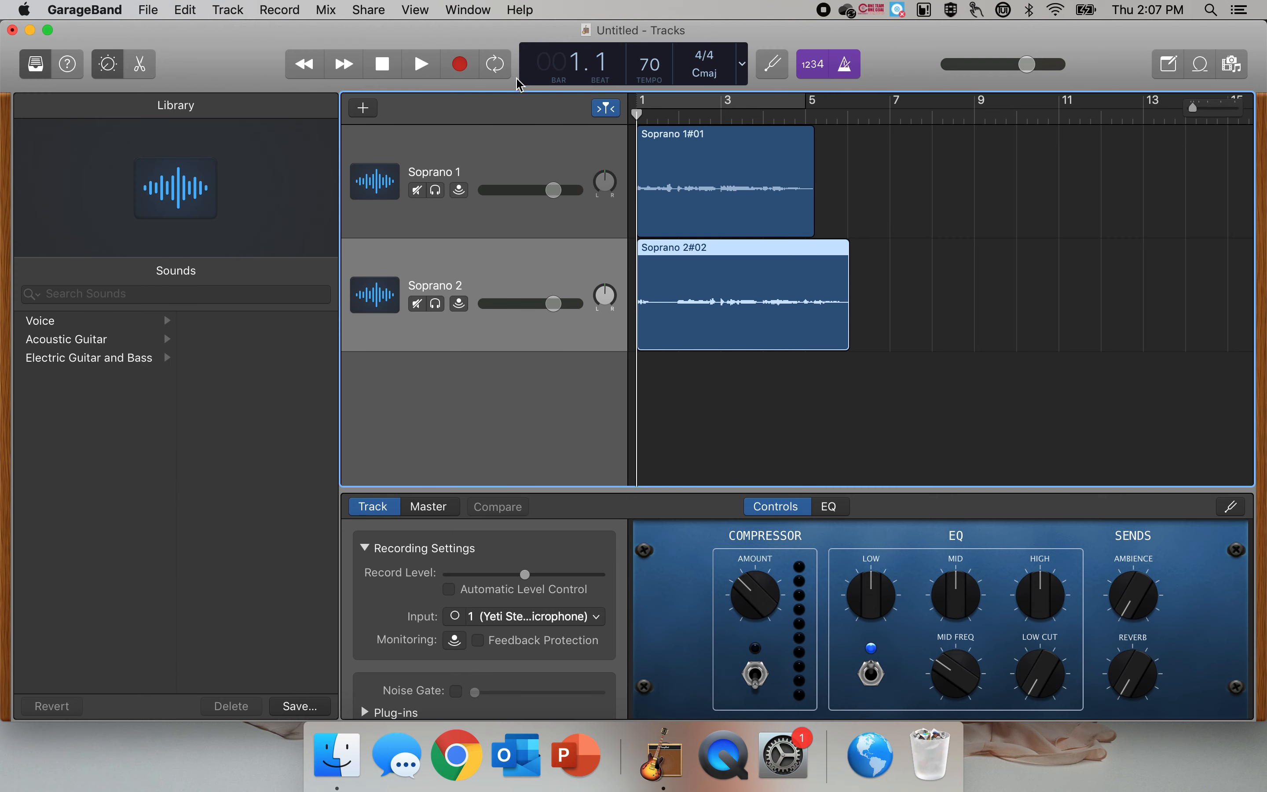
left_click(423, 72)
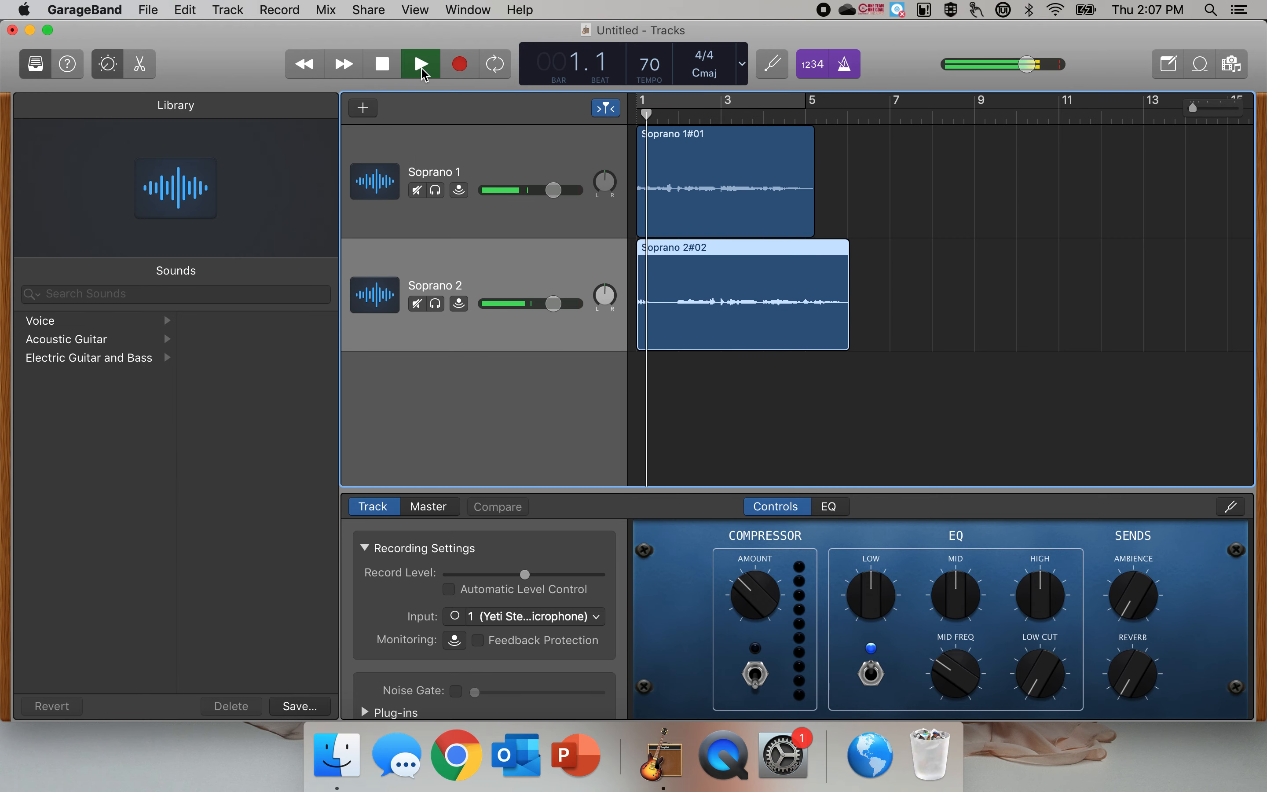
left_click(384, 66)
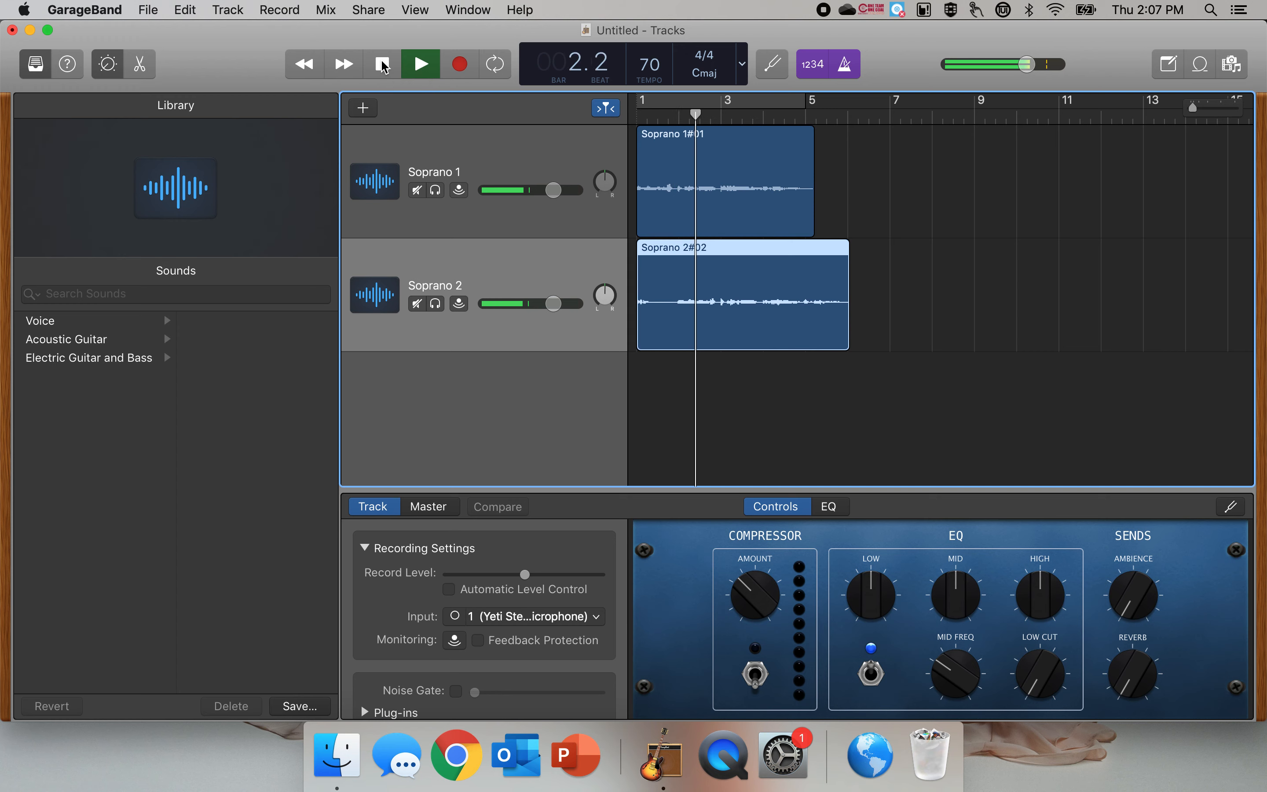
Trim about half a bar off the start of the Soprano 2 region and play both tracks from the beginning.
left_click_drag(640, 325, 661, 330)
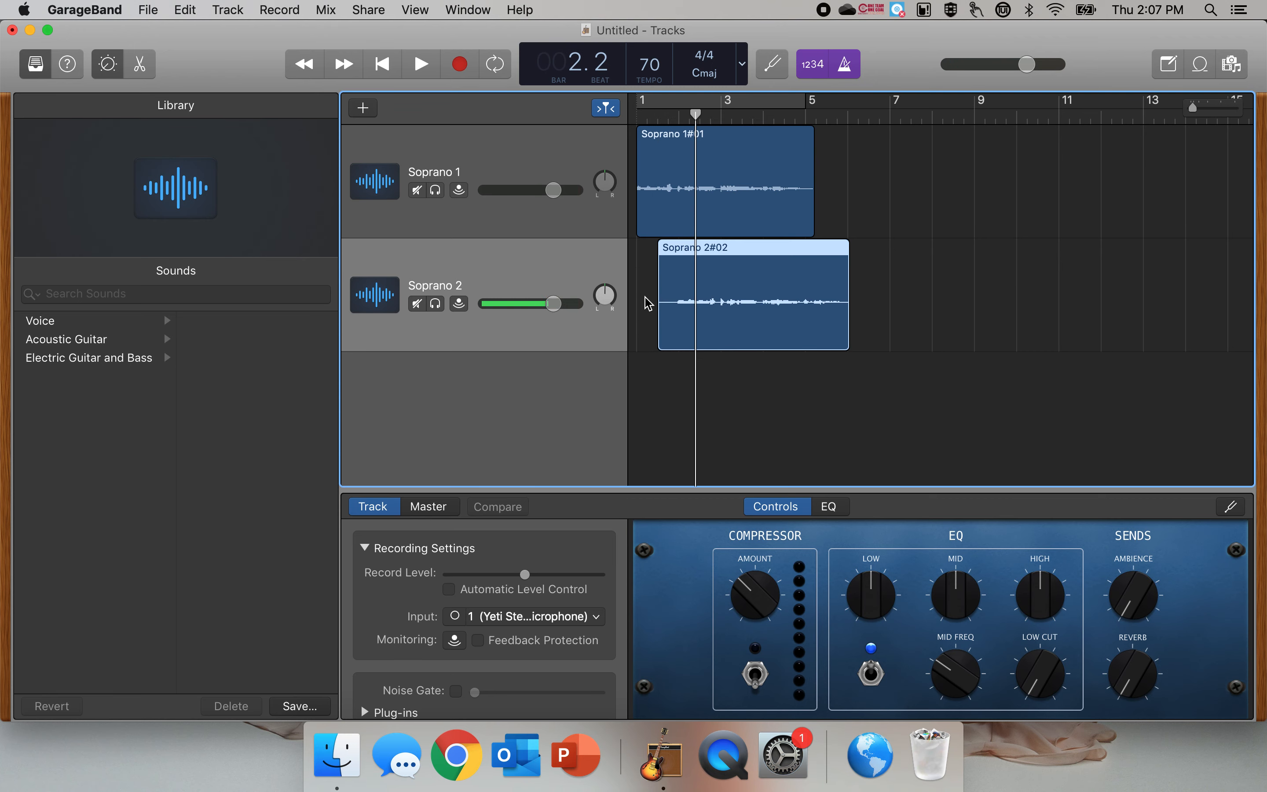
left_click_drag(697, 112, 613, 112)
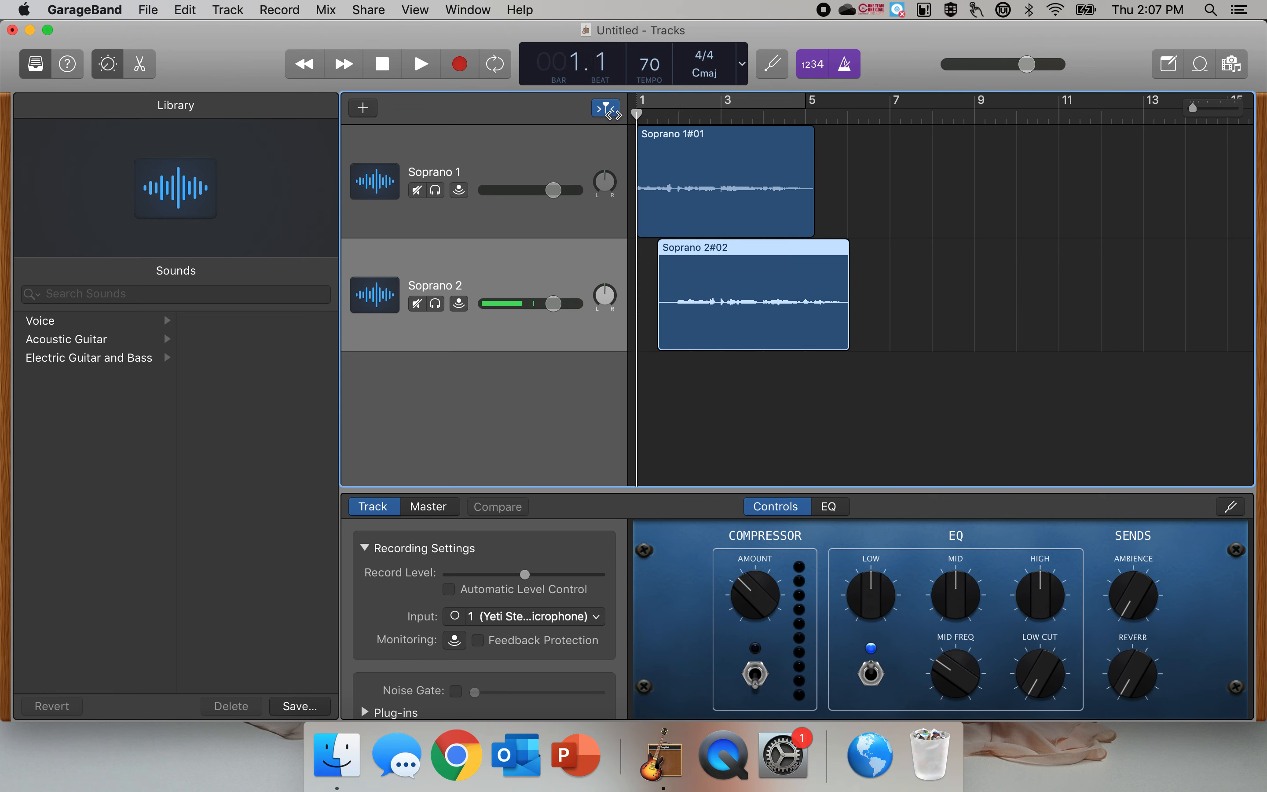
left_click(423, 63)
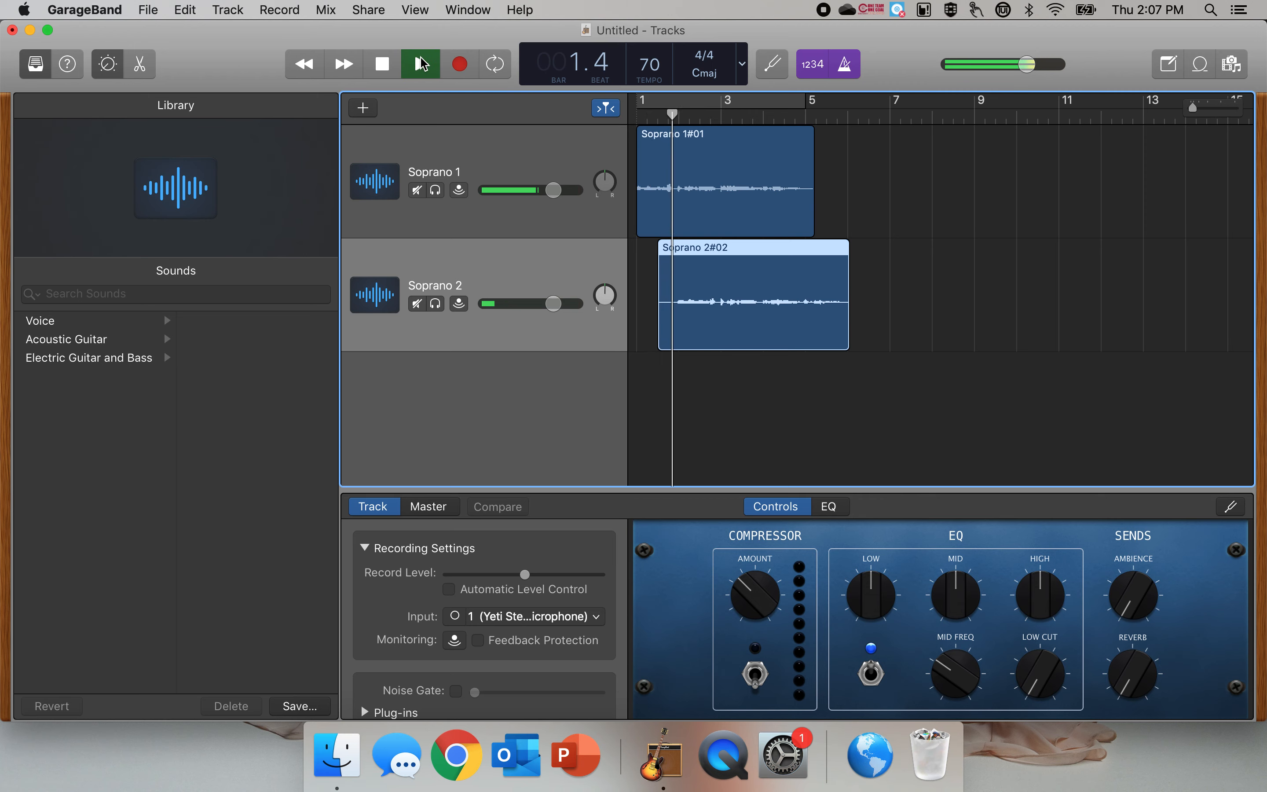
left_click(388, 74)
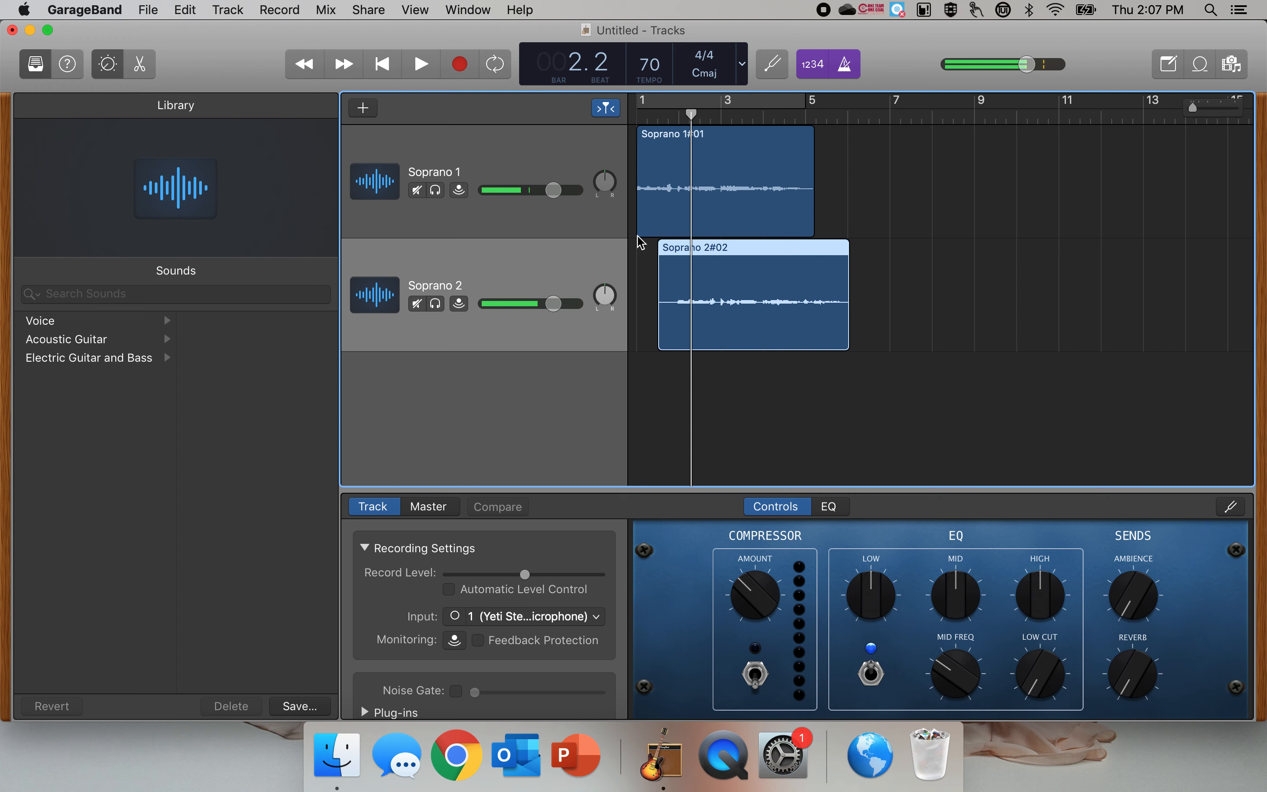
Select the Soprano 1 track with its region and copy the region.
left_click(475, 156)
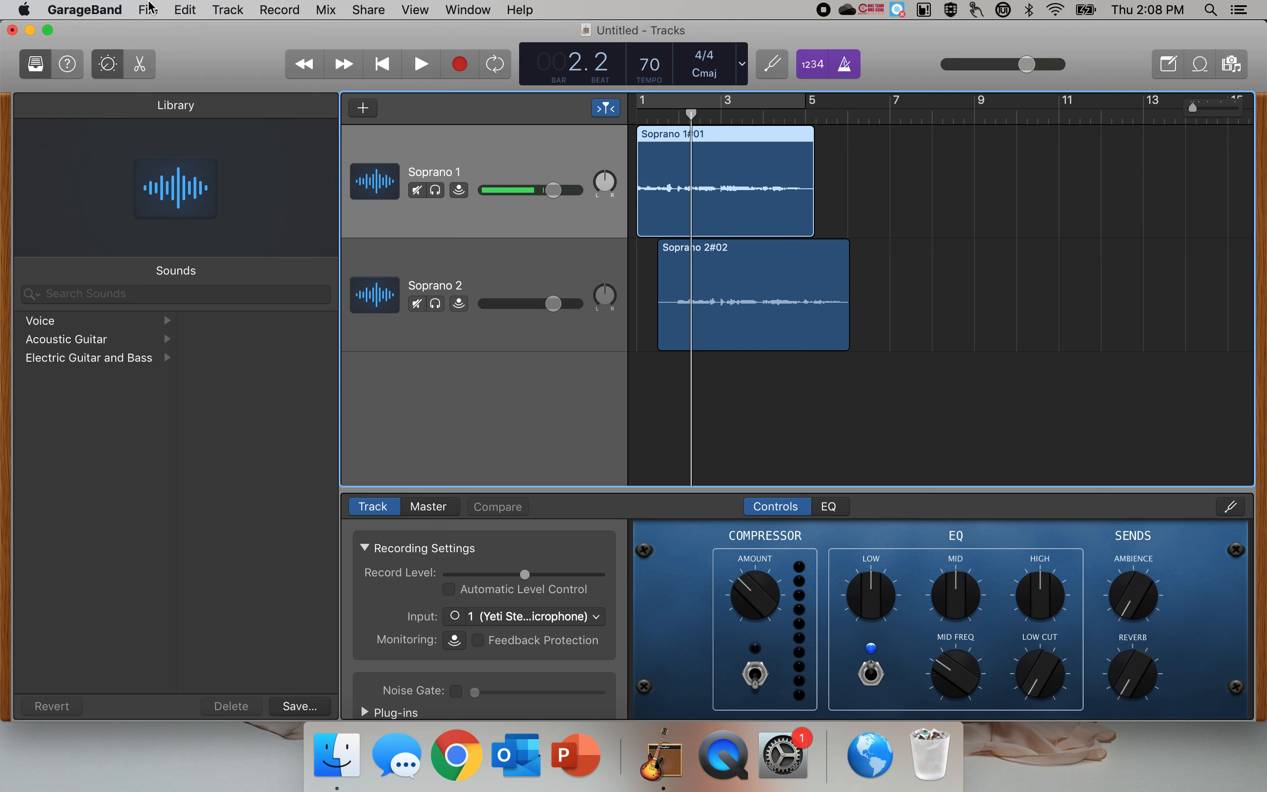
left_click(159, 13)
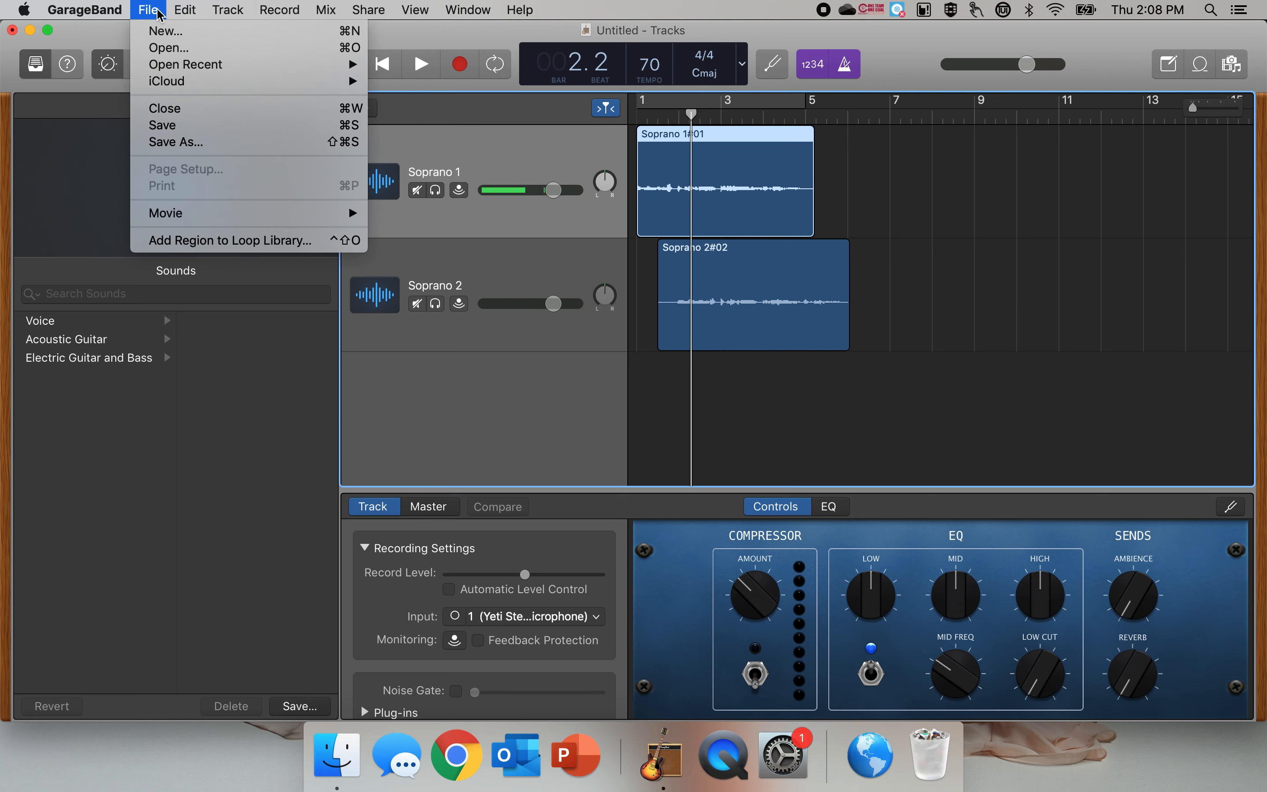
mouse_move(185, 11)
left_click(217, 98)
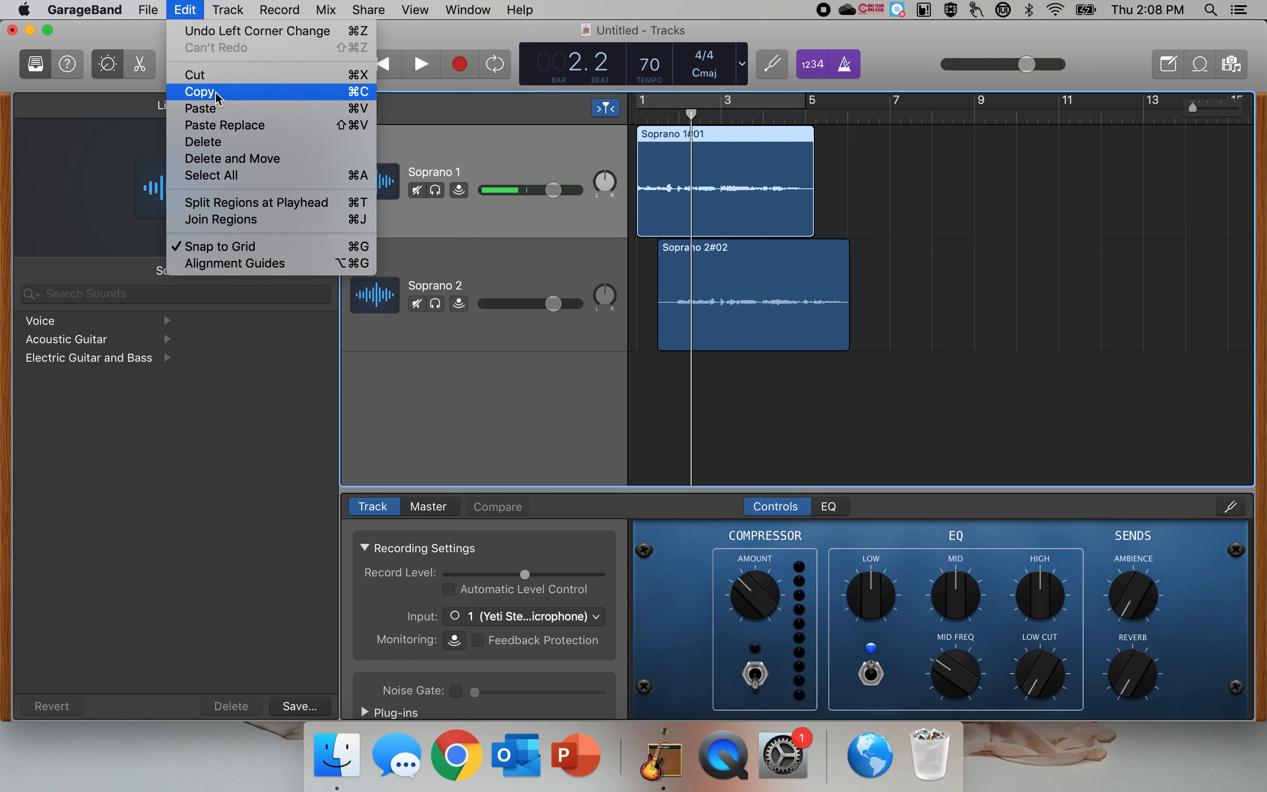
Add a new audio track directly below the Soprano 1 track.
left_click(228, 11)
left_click(239, 31)
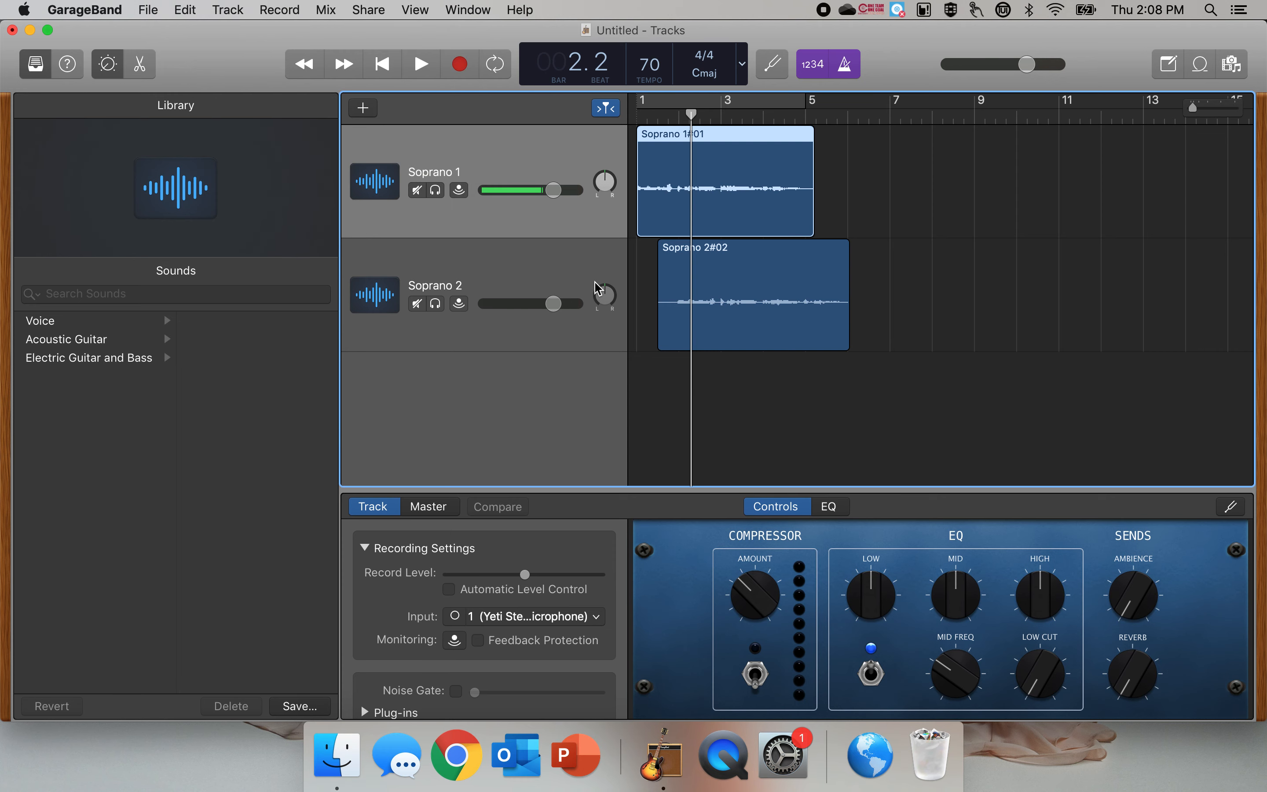
double_click(553, 242)
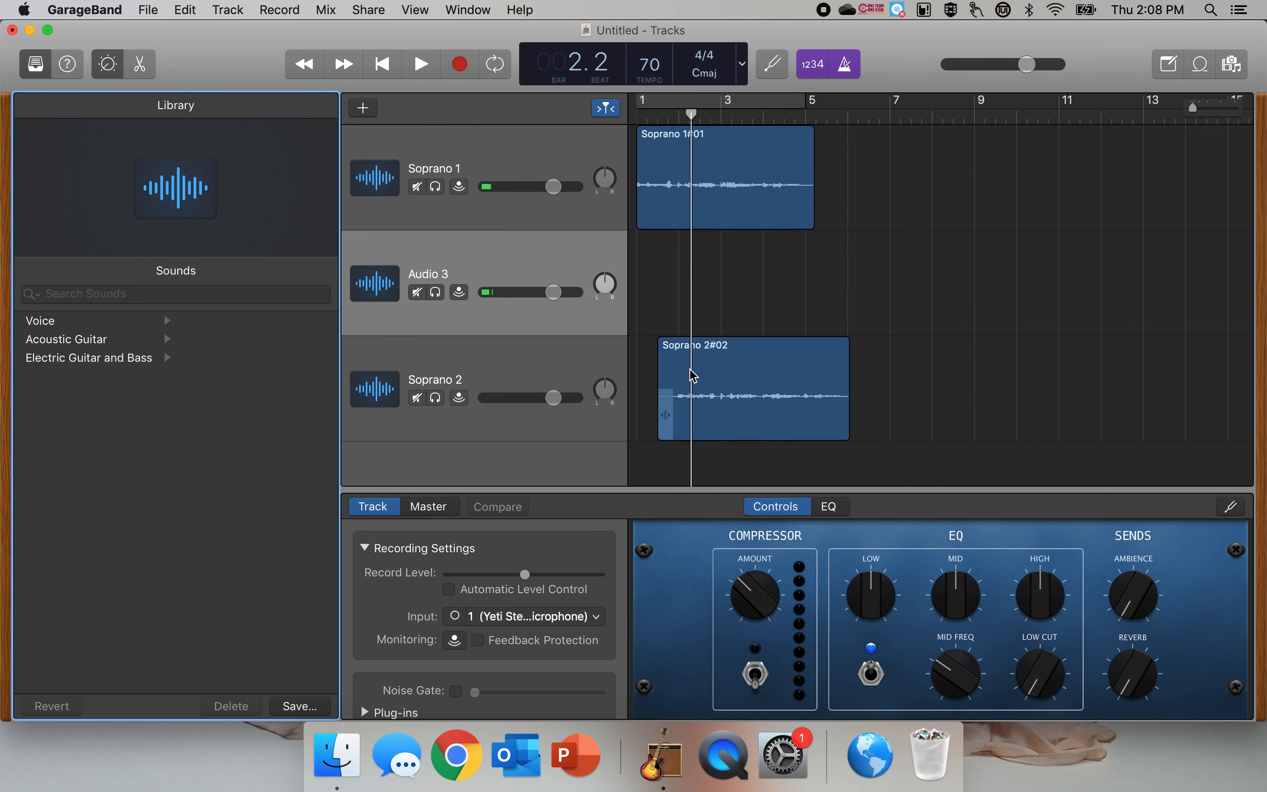
Rename the new audio track Alto 1 and move it below the Soprano 2 track.
left_click(705, 353)
left_click(441, 387)
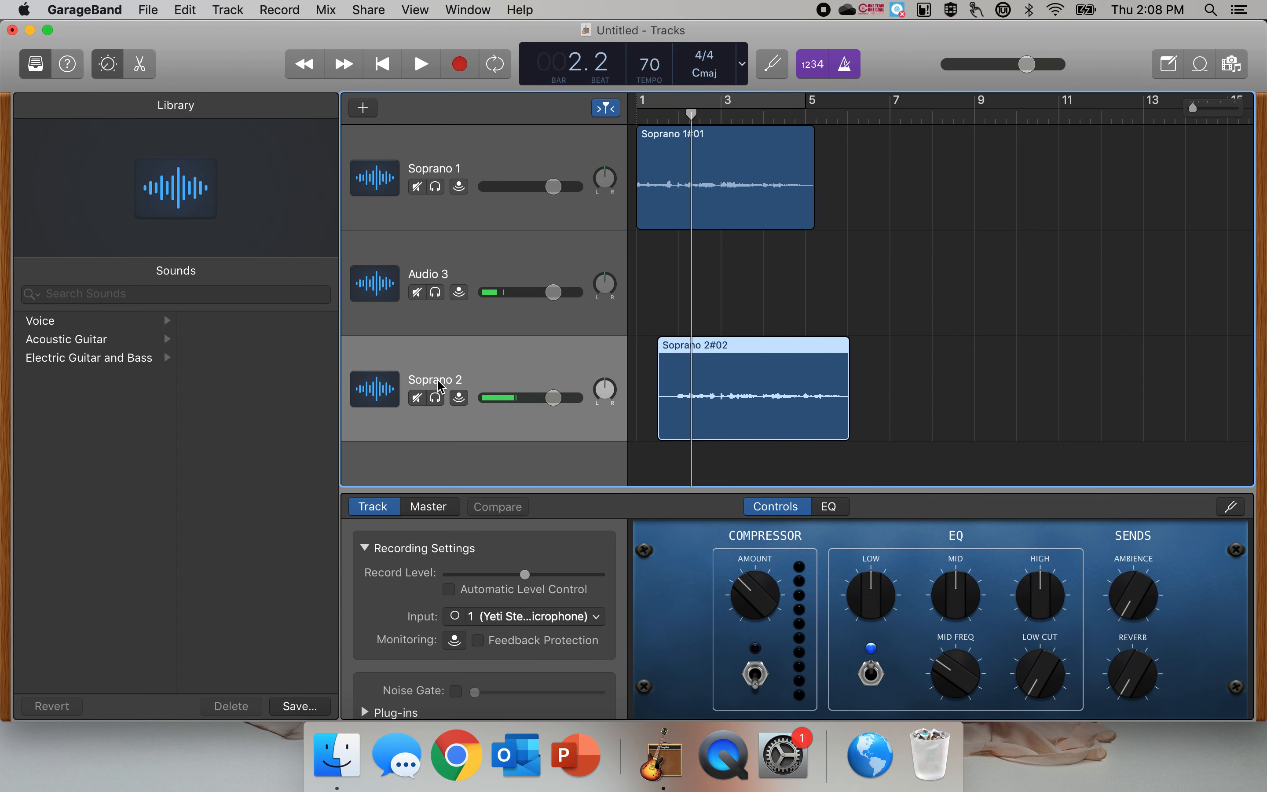
left_click(444, 277)
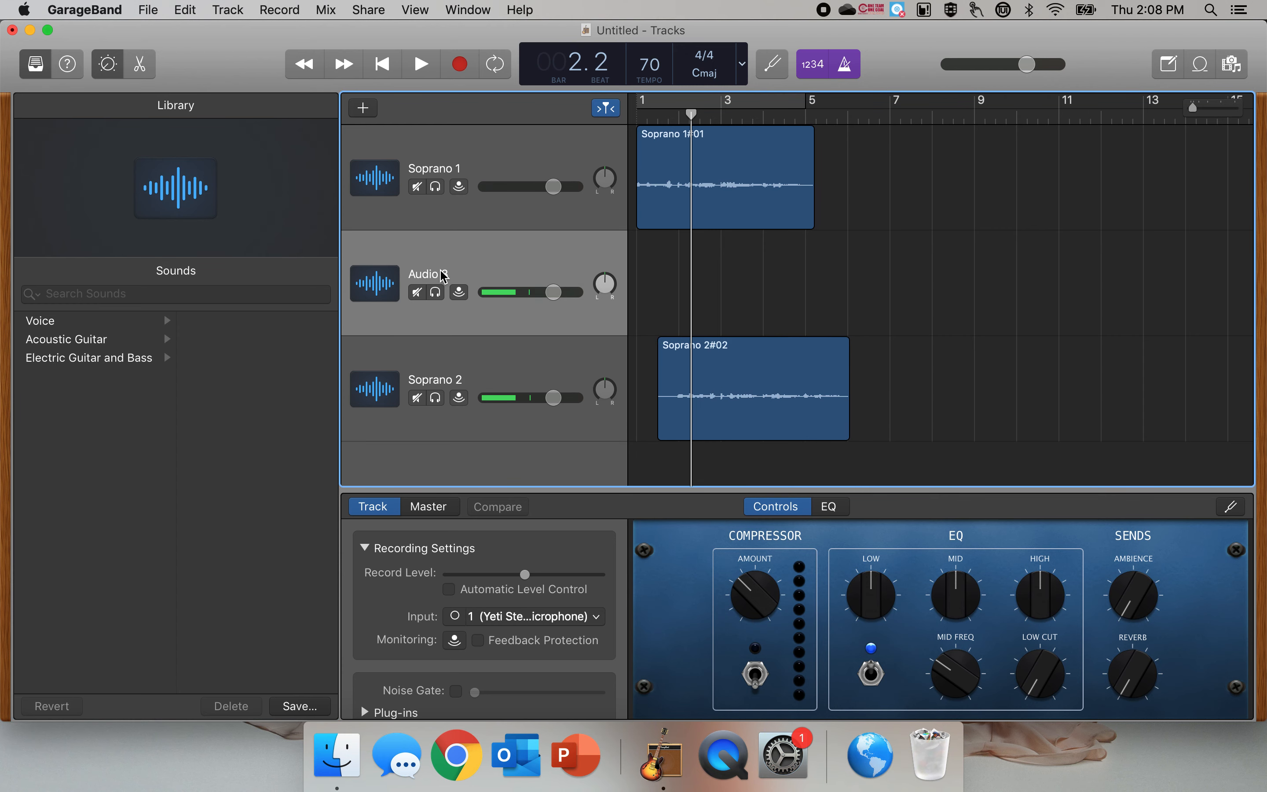
double_click(441, 277)
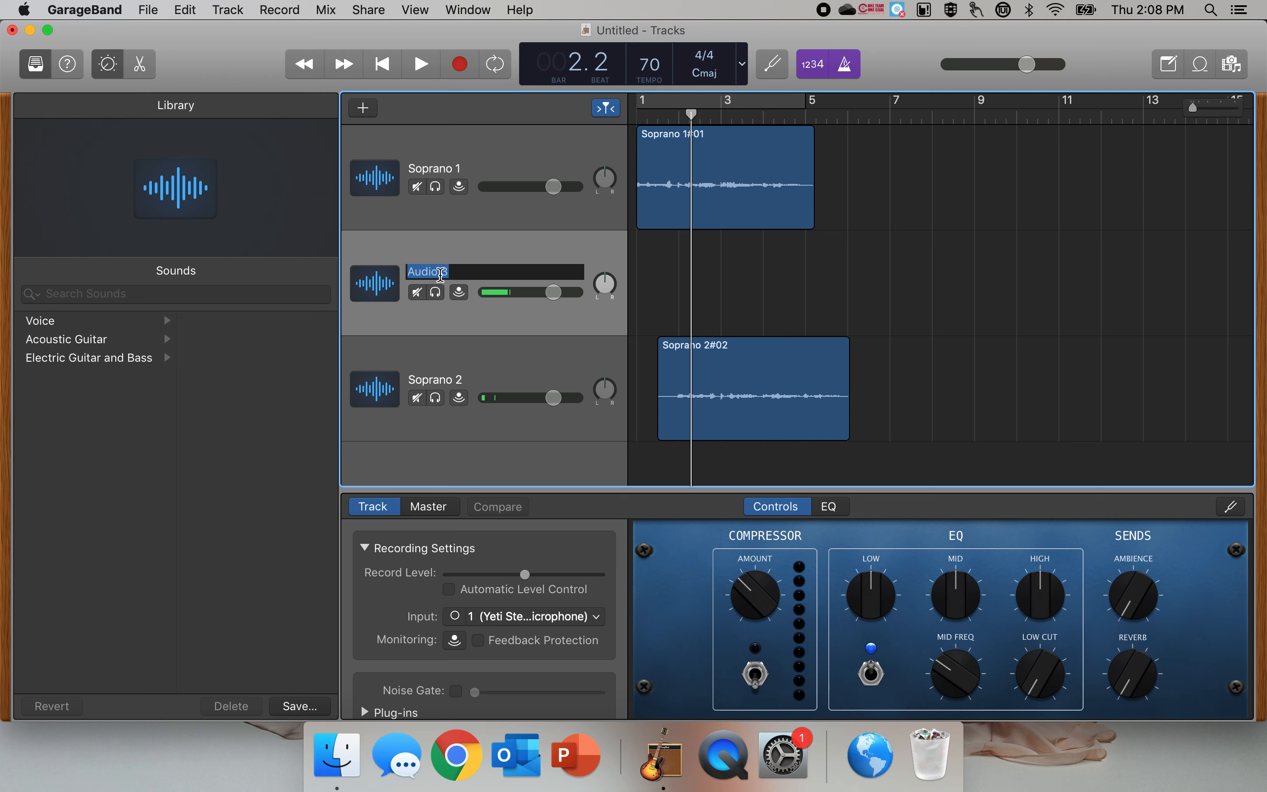
type("Alto 1")
key("Return")
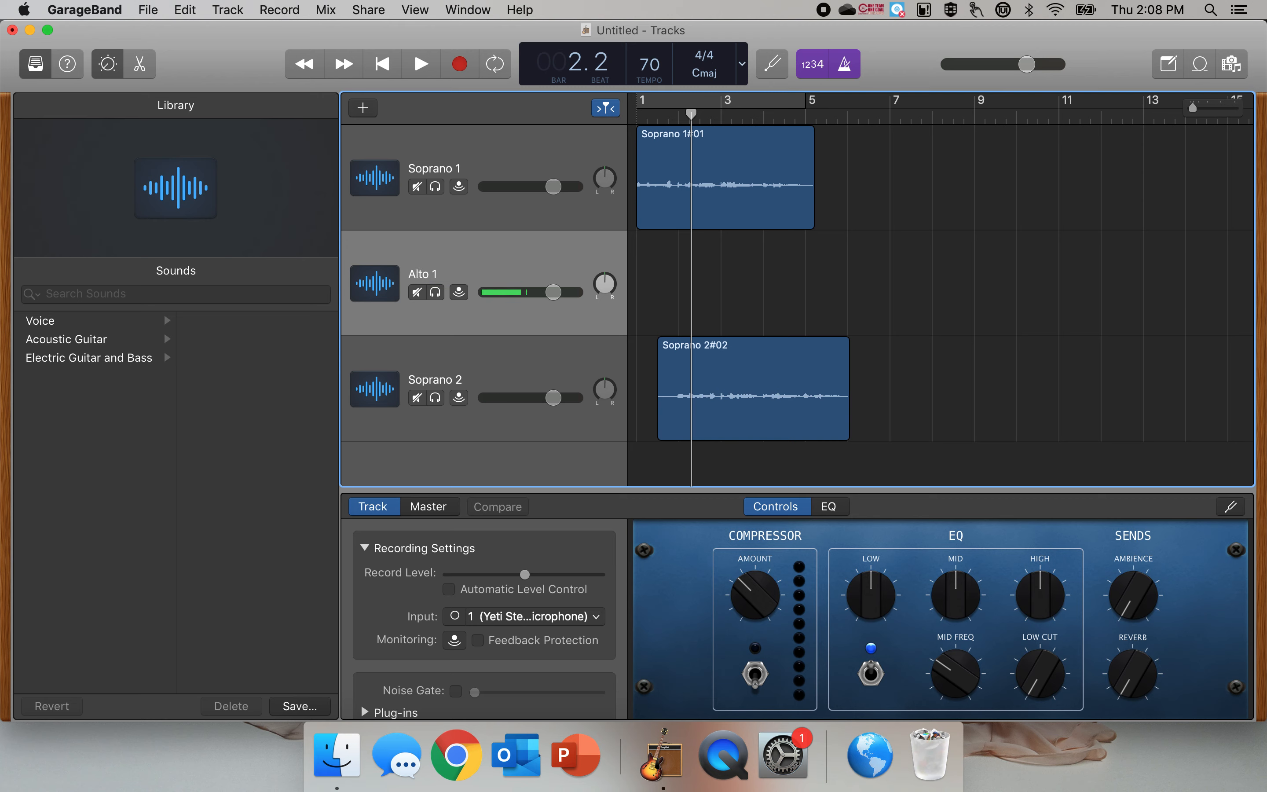
left_click_drag(454, 250, 449, 402)
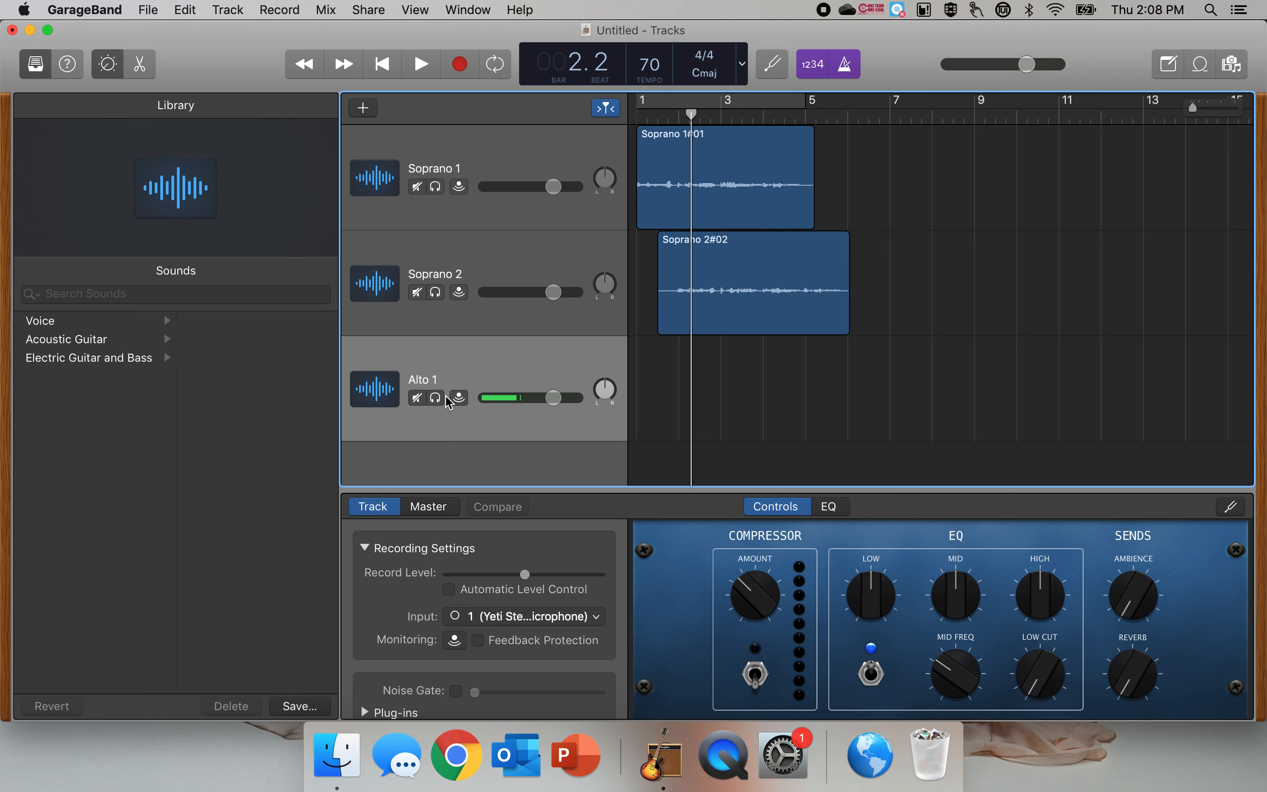
Paste a copy of the Soprano 1 region onto the Alto 1 track at the beginning of the project.
left_click(662, 140)
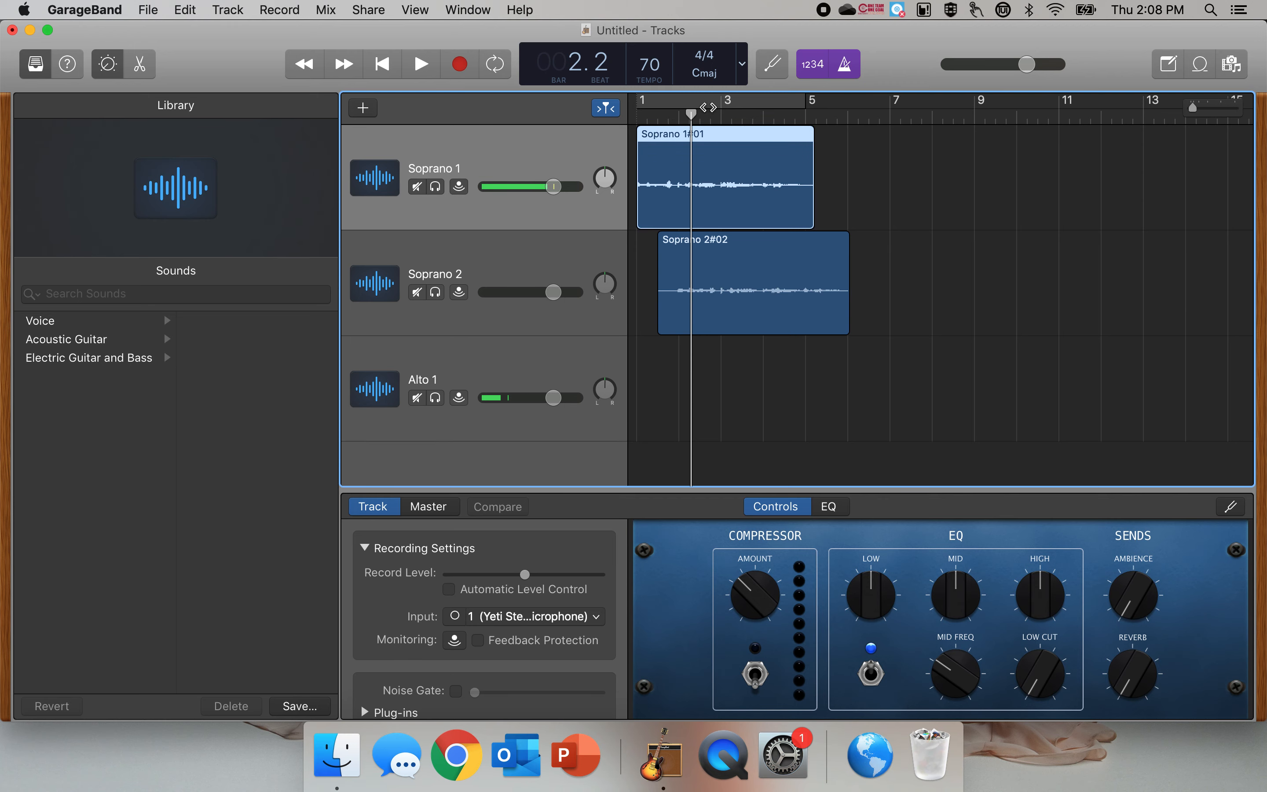
left_click_drag(691, 115, 635, 114)
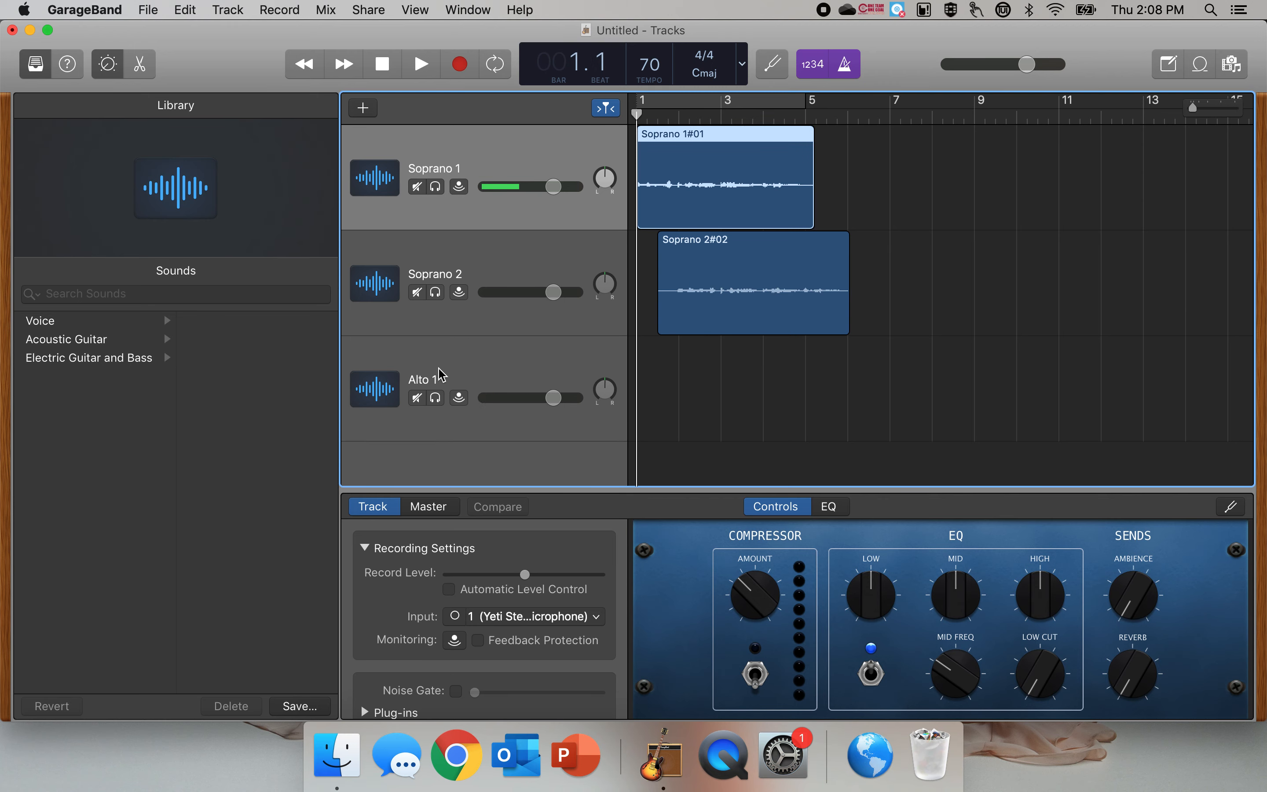
left_click(478, 364)
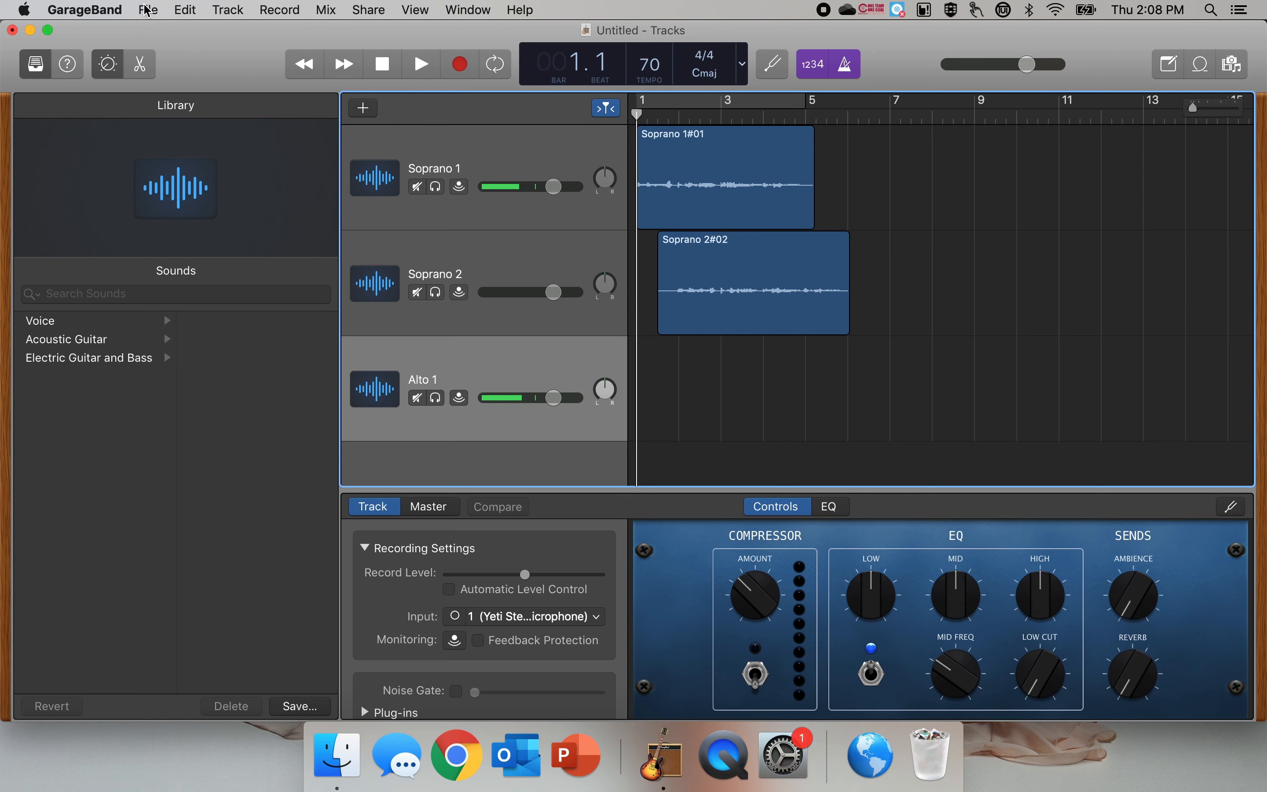
left_click(185, 10)
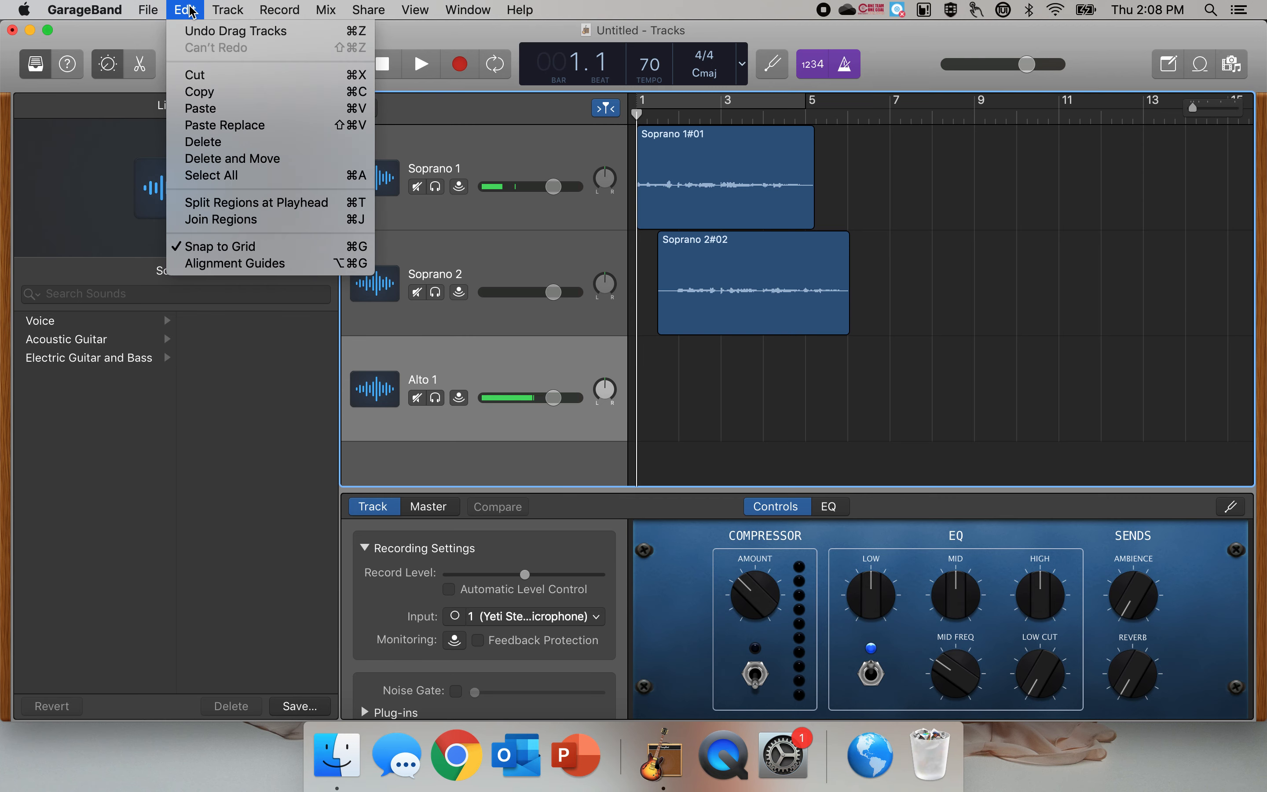
left_click(215, 109)
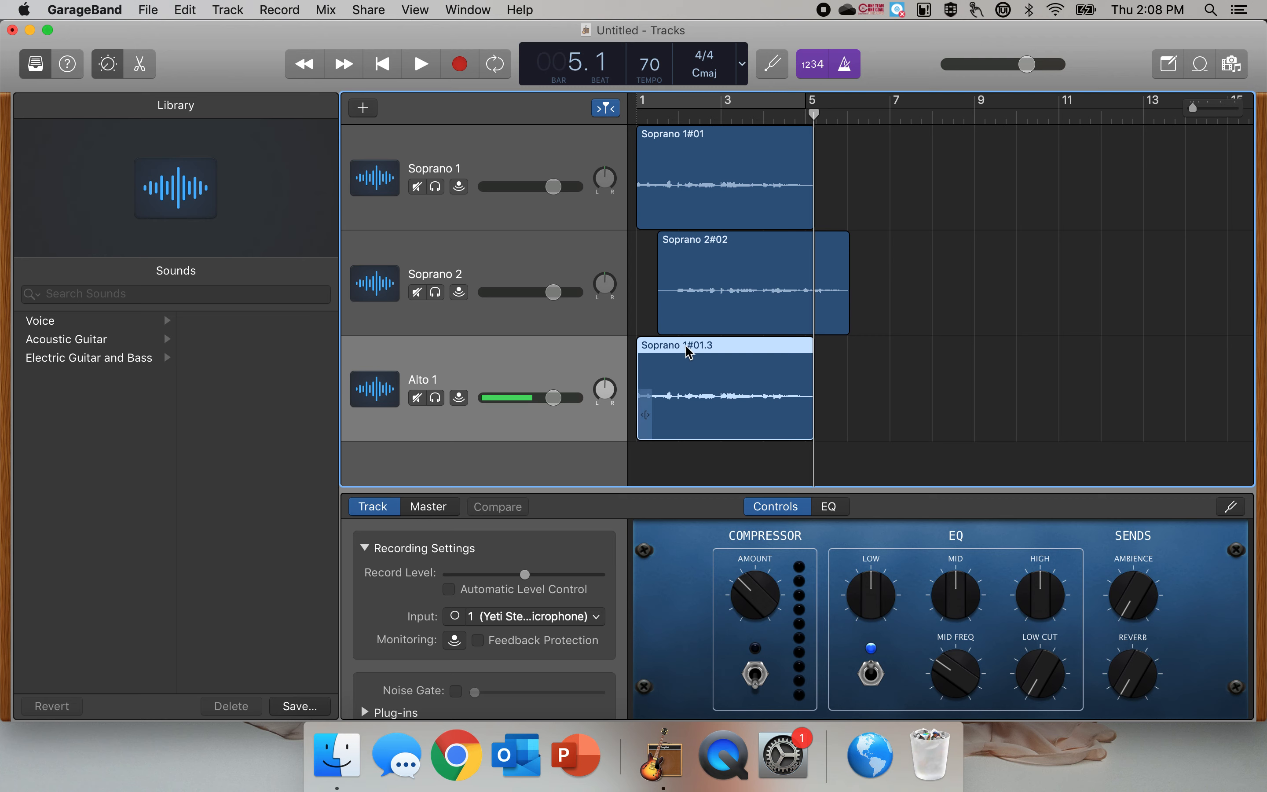
Move the pasted Alto 1 region so it starts at bar 3, and play all three tracks from the beginning.
left_click_drag(714, 346, 801, 346)
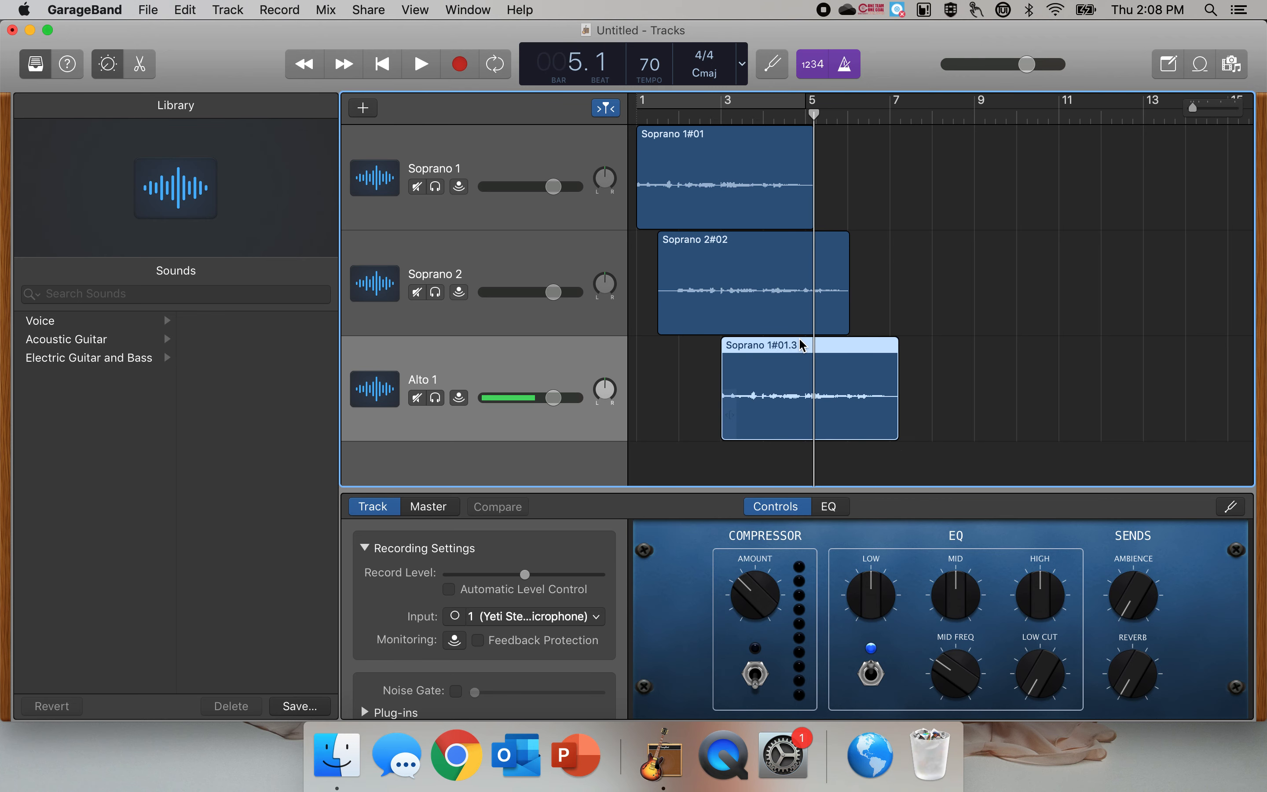
left_click(392, 65)
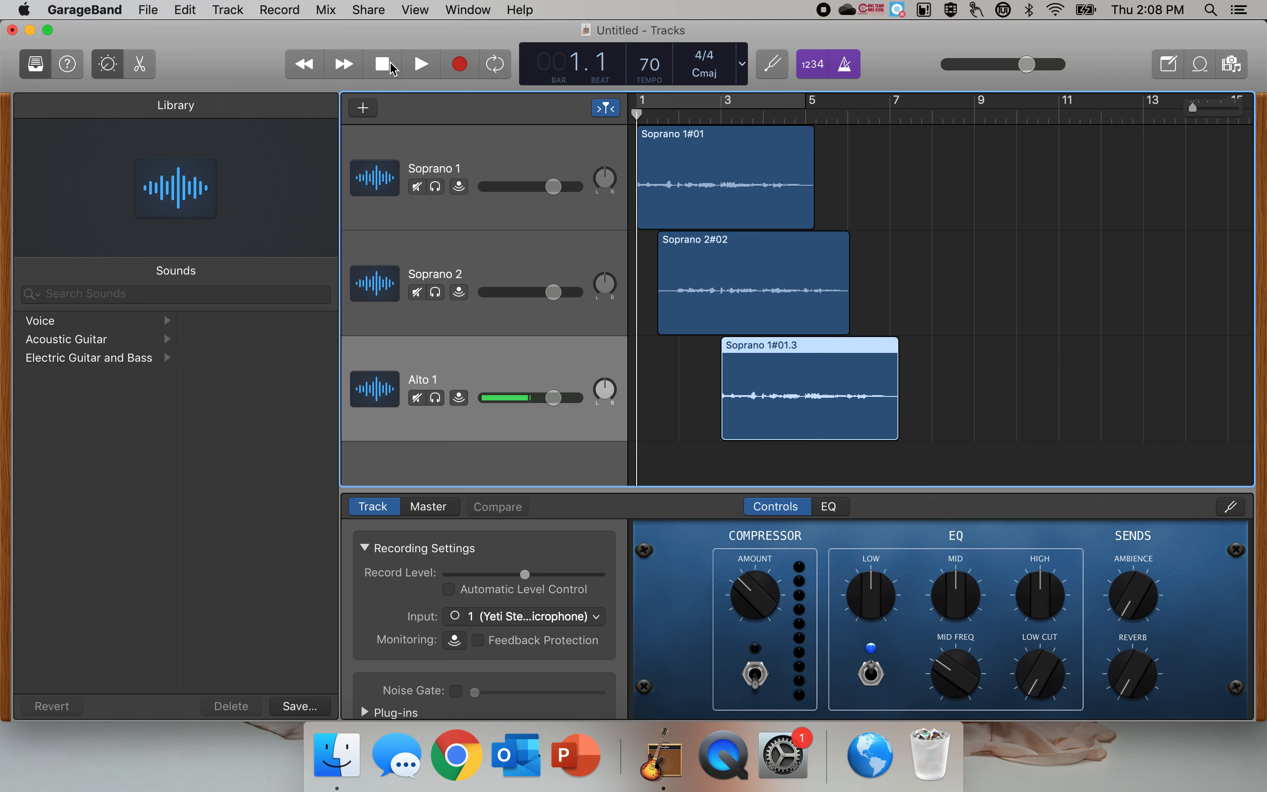
left_click(422, 65)
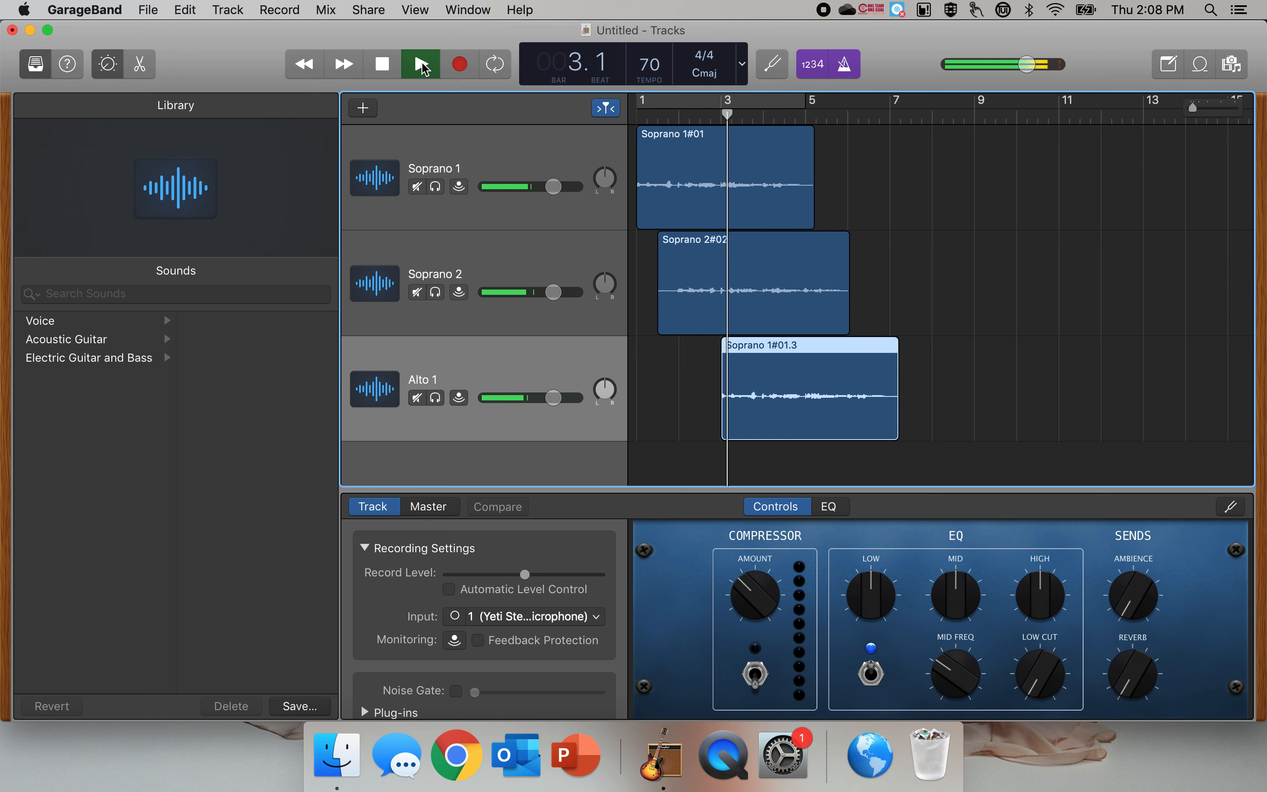
left_click(383, 67)
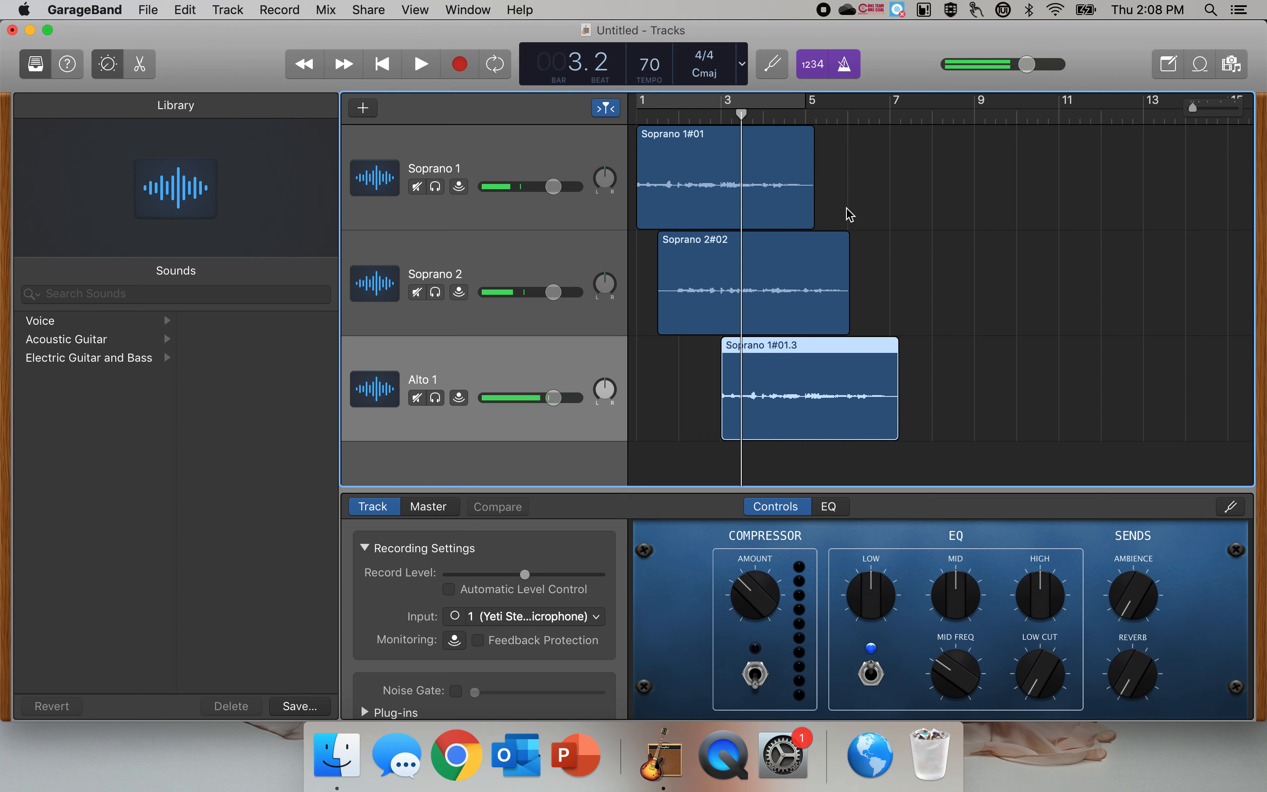